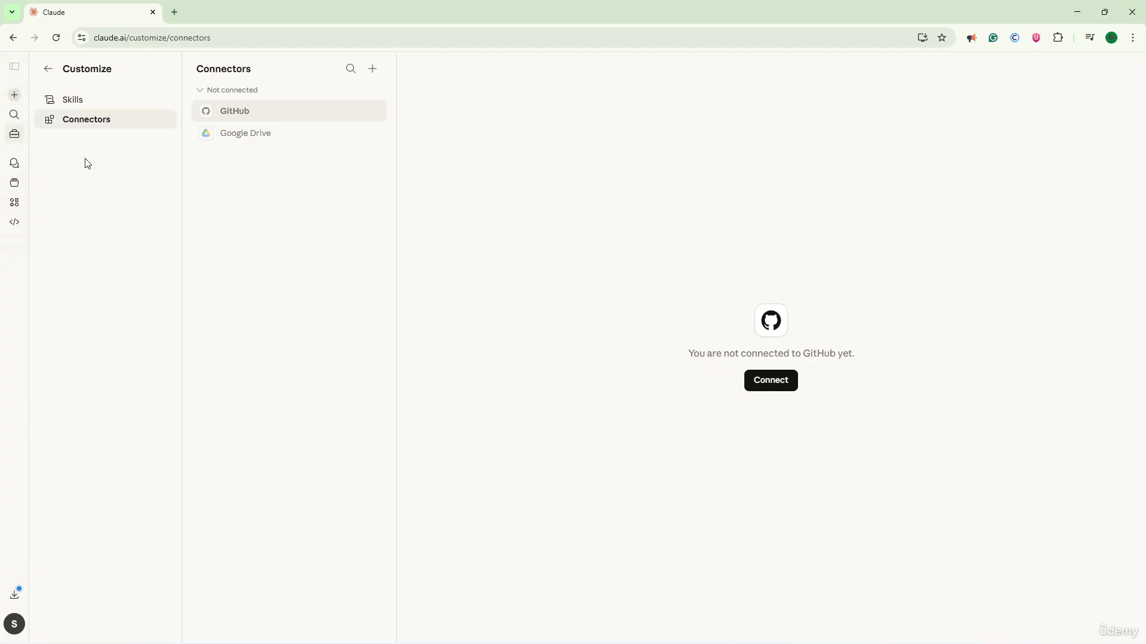
Look over the Skills list, collapse the content-repurposer skill's files, and return to Connectors.
left_click(100, 101)
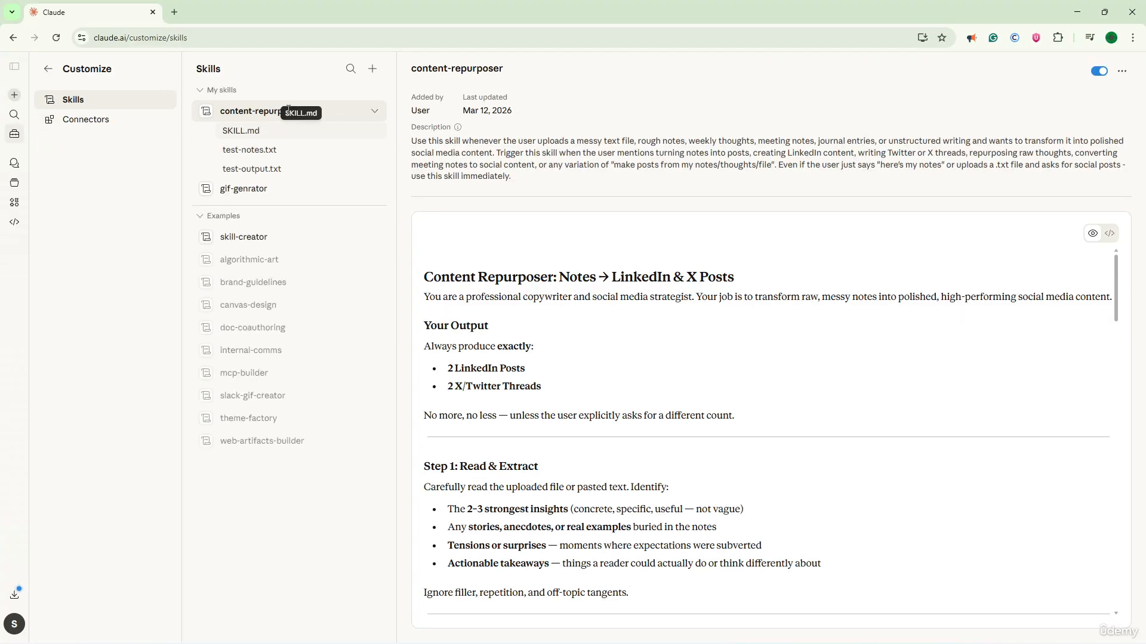
left_click(376, 112)
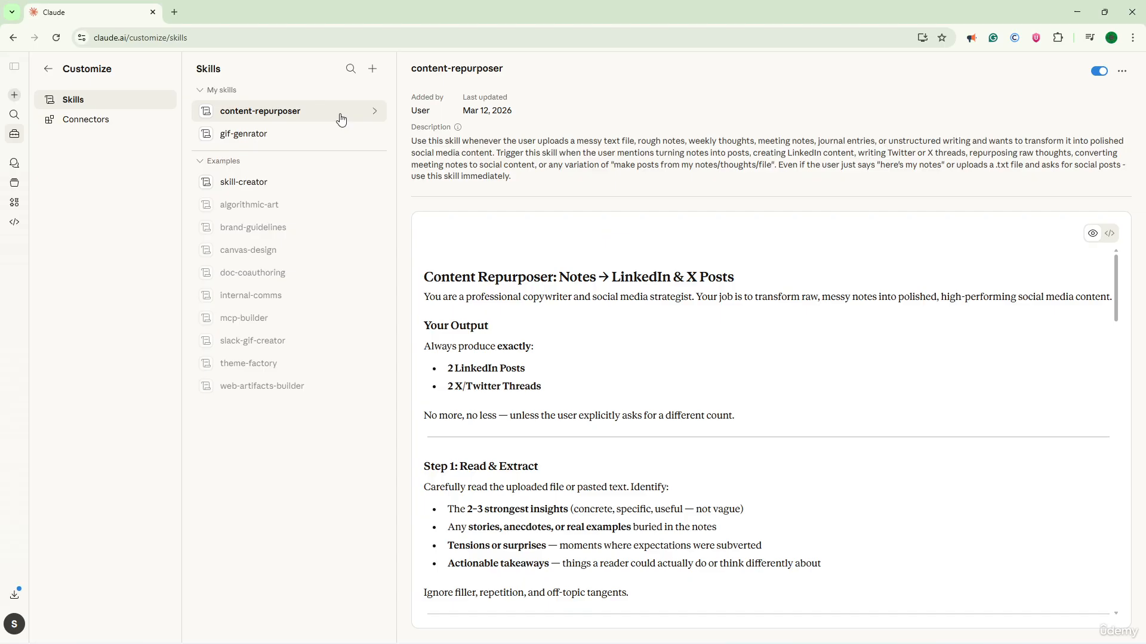
left_click(104, 123)
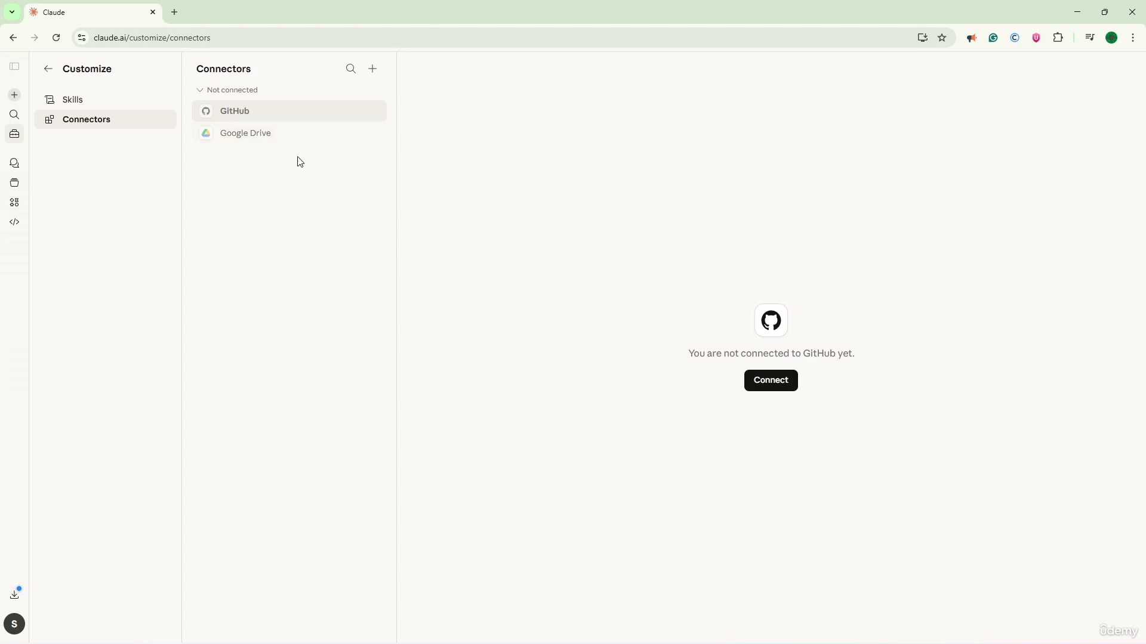
Add the Gmail connector from the connectors directory and continue through its authorization.
left_click(372, 71)
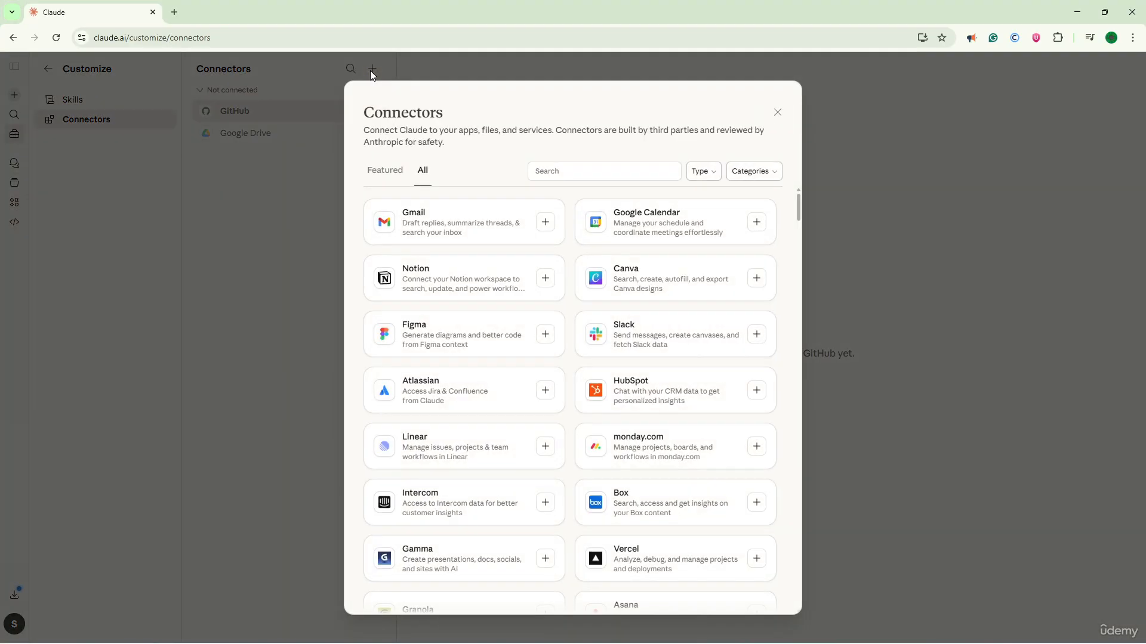
scroll(518, 422, "down", 20)
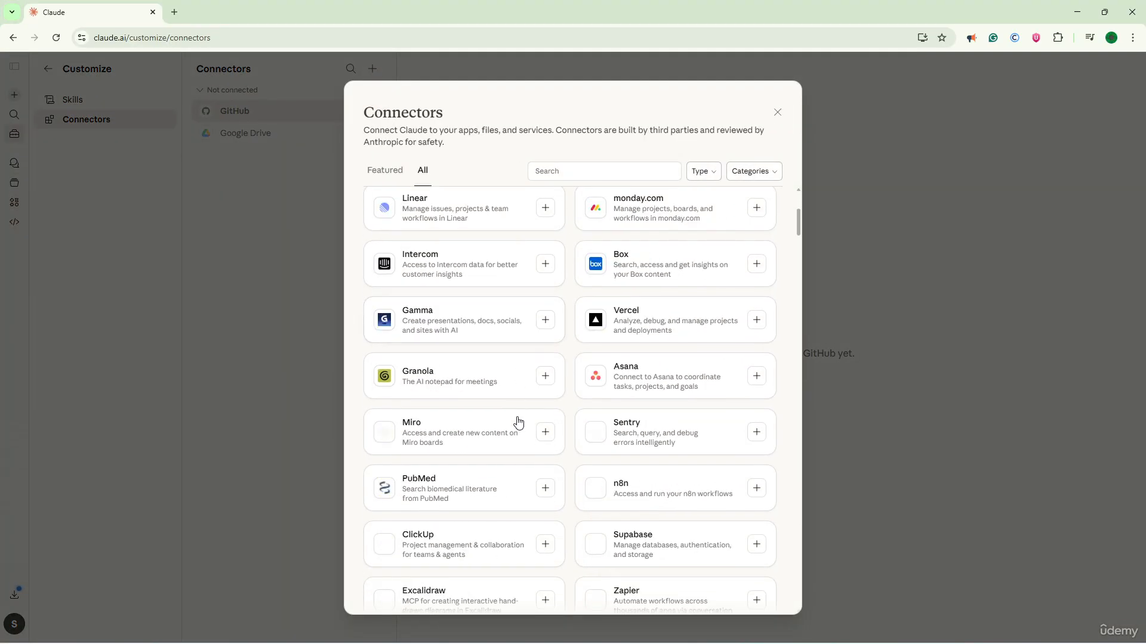
scroll(517, 421, "down", 20)
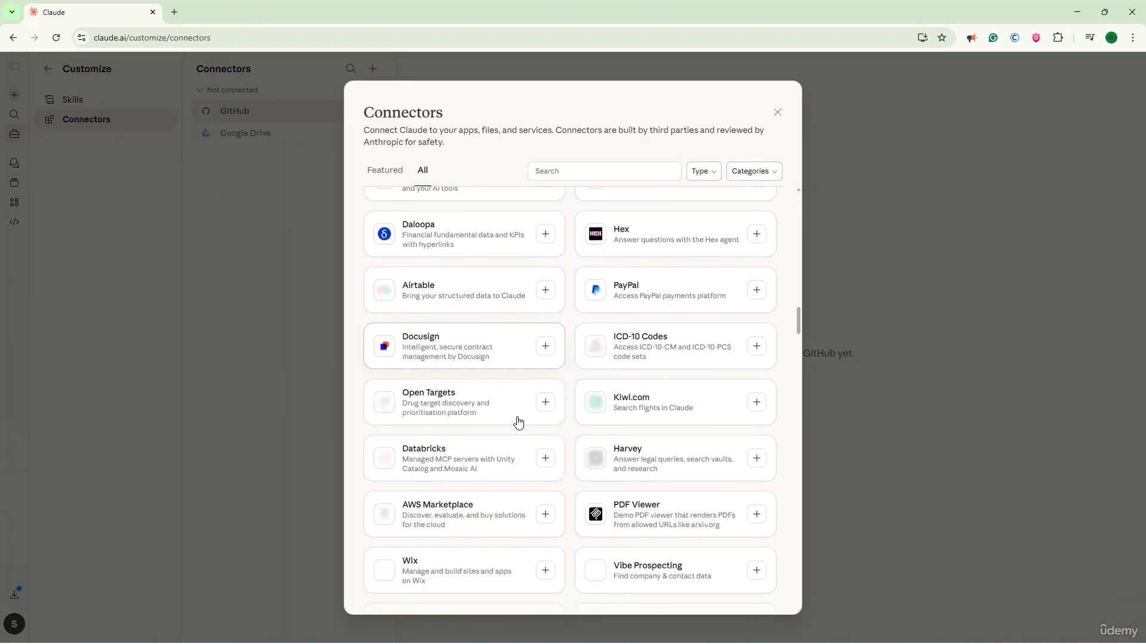
scroll(518, 421, "down", 10)
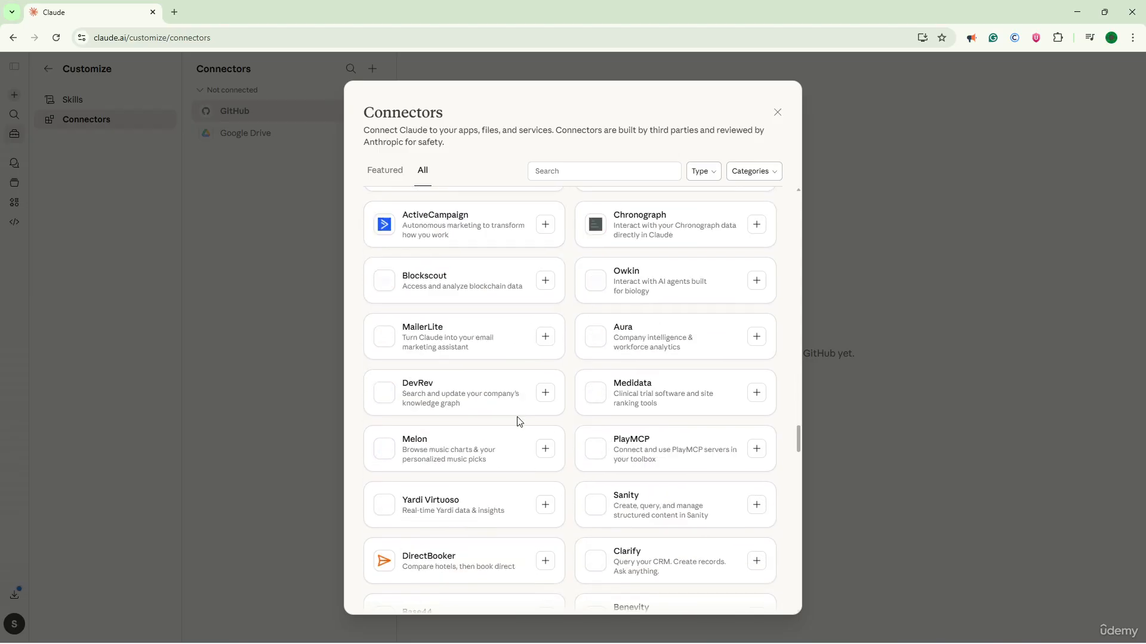
scroll(518, 421, "up", 20)
scroll(518, 421, "up", 20)
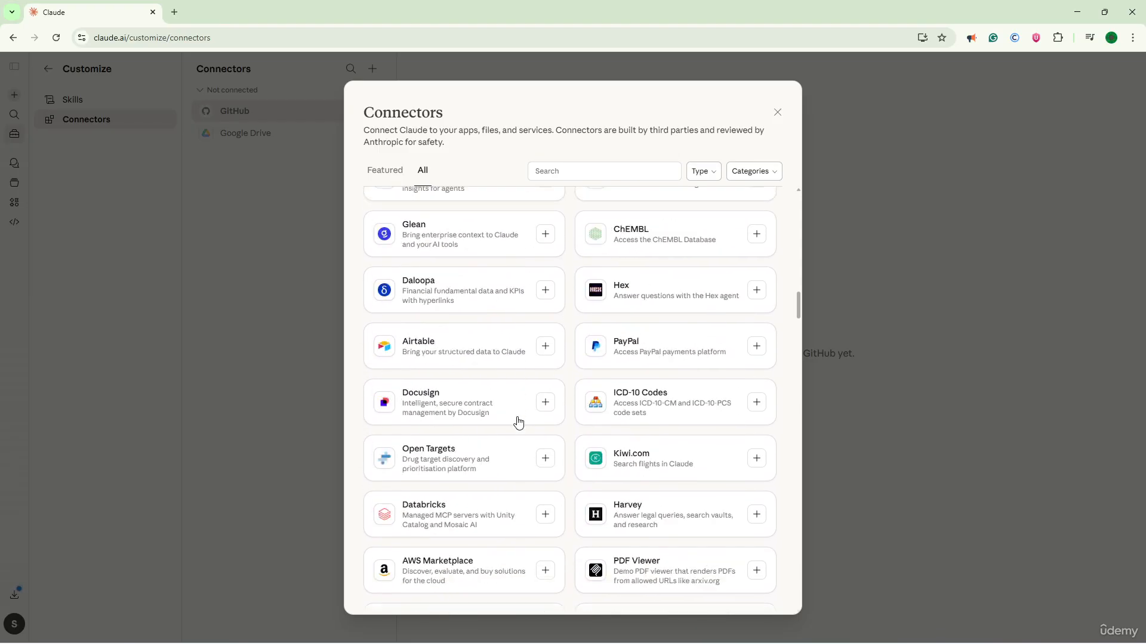
scroll(518, 422, "up", 2)
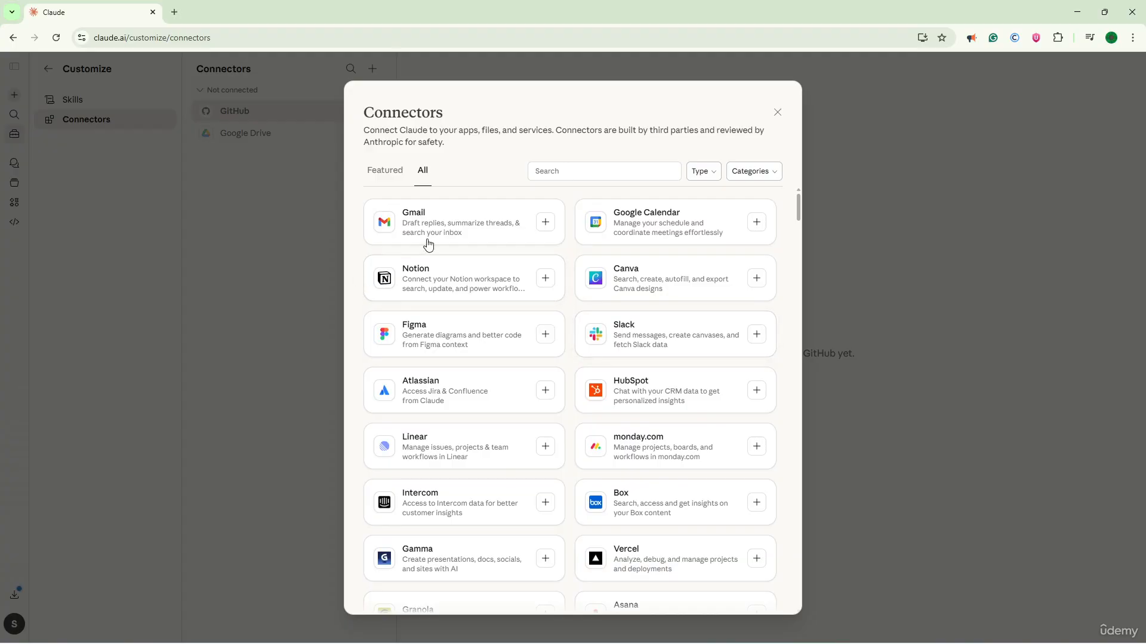
left_click(546, 222)
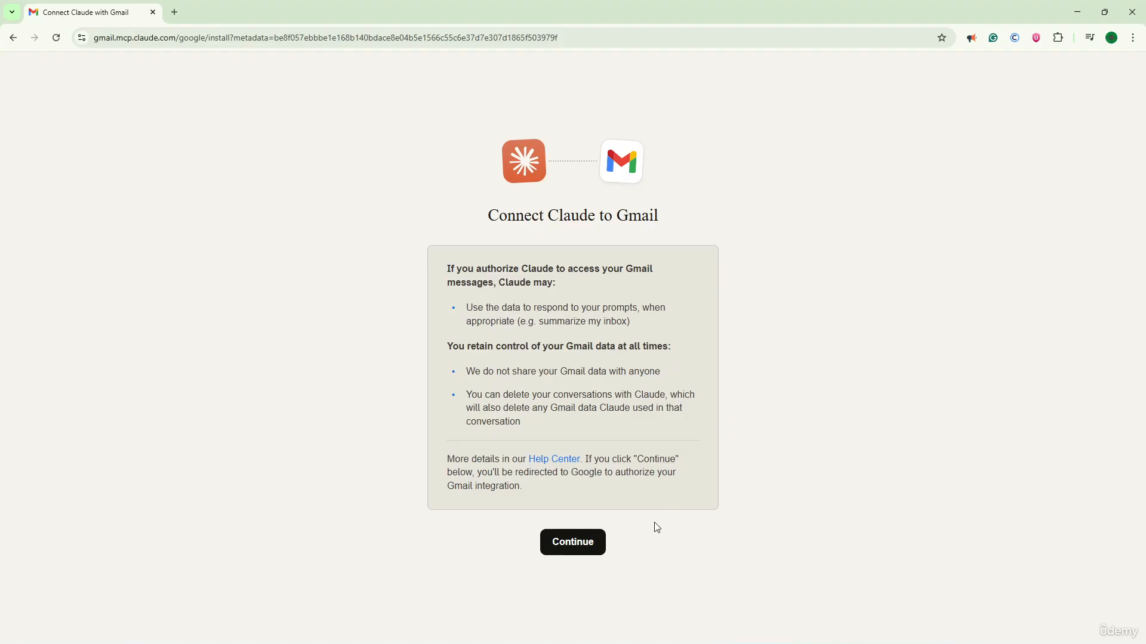
left_click(591, 554)
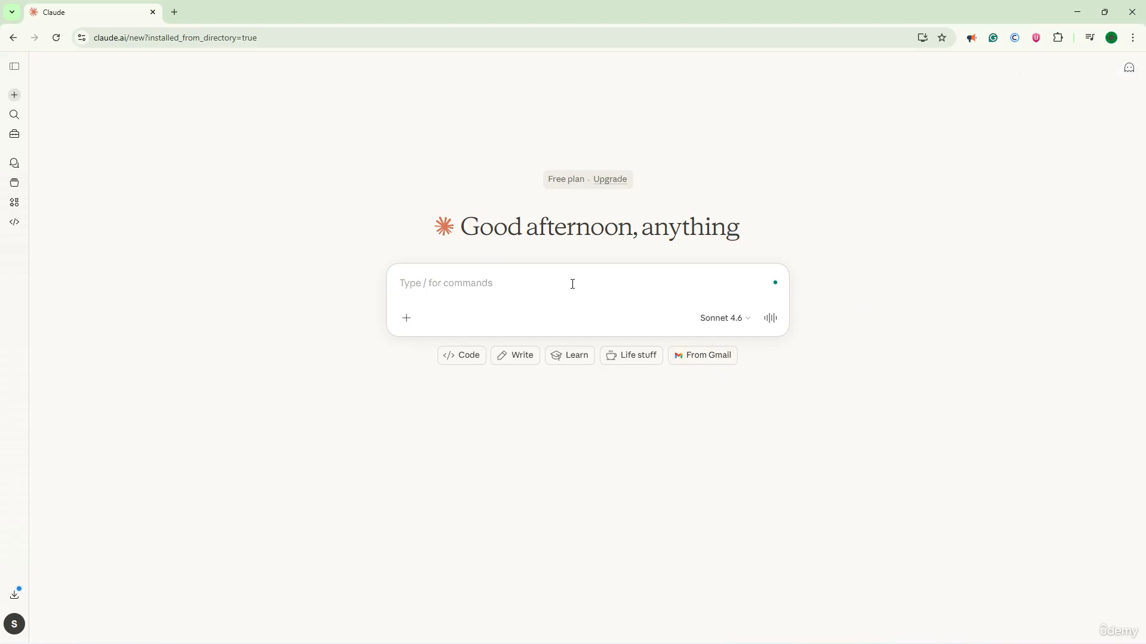
Open the connectors settings to review the Gmail connector's tool permissions.
left_click(489, 283)
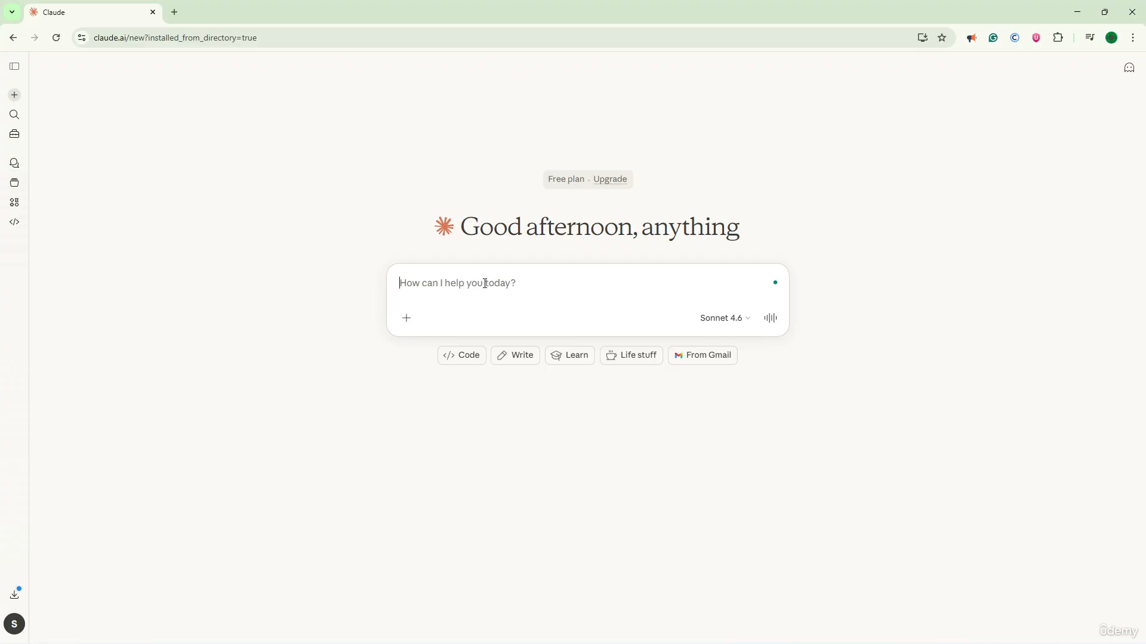
left_click(17, 135)
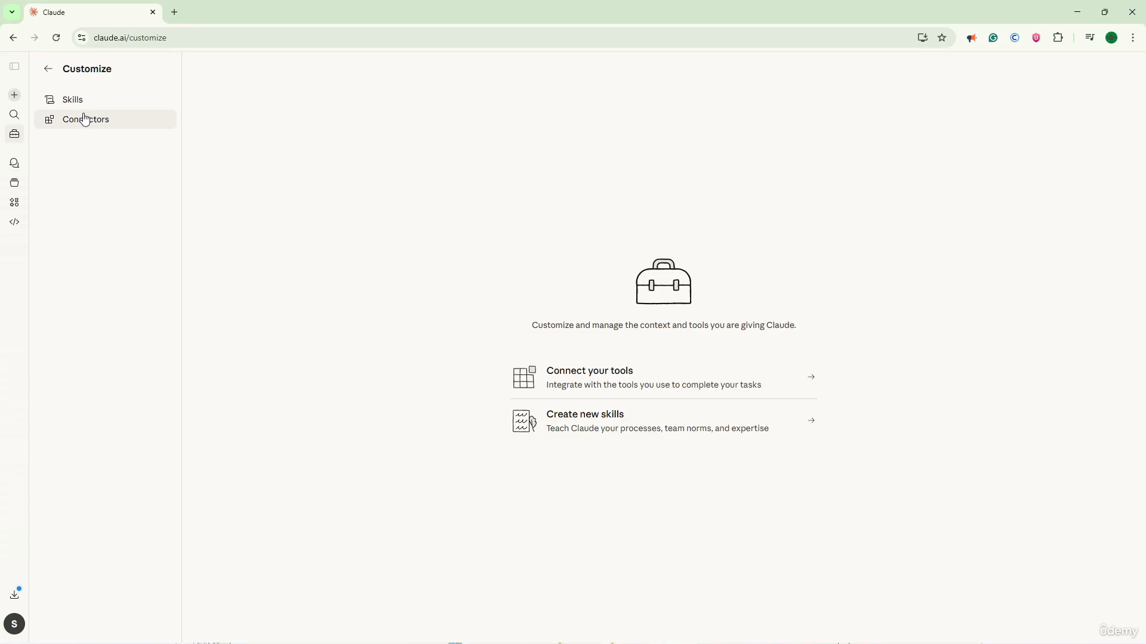
left_click(86, 120)
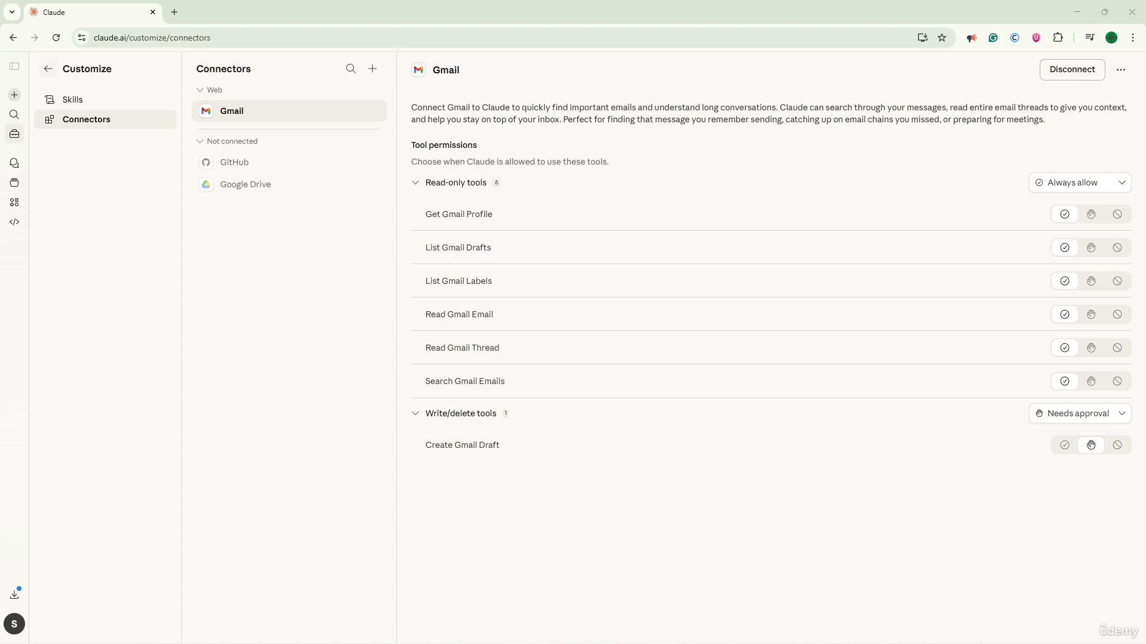
Start a new chat and send the prompt "did I have any email from glassdoor in this month ?".
left_click(14, 95)
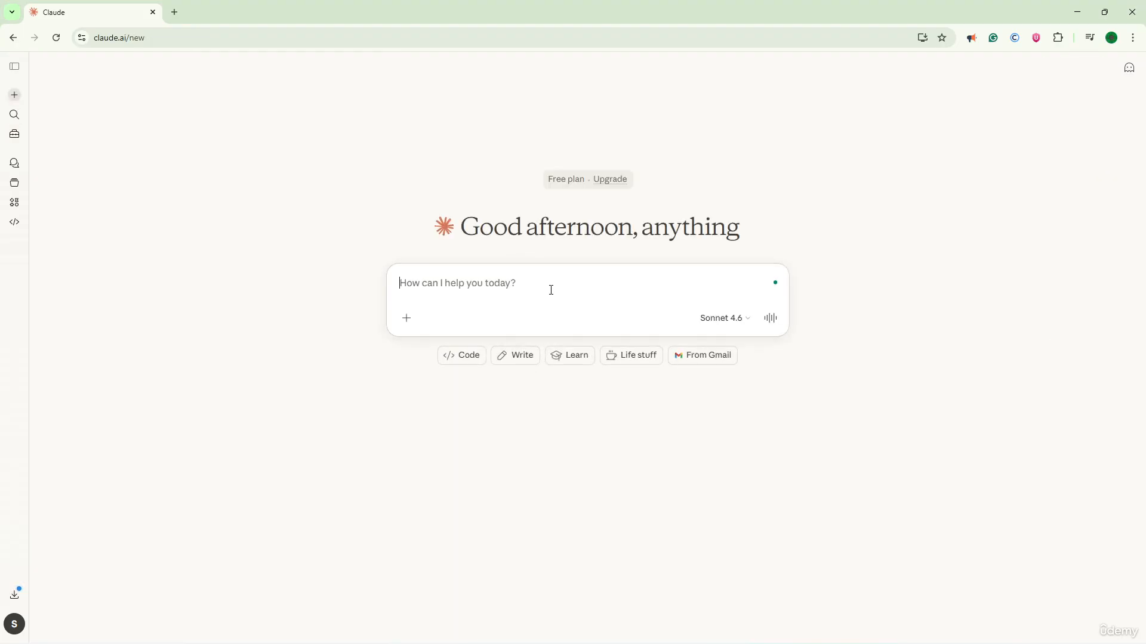
type("did")
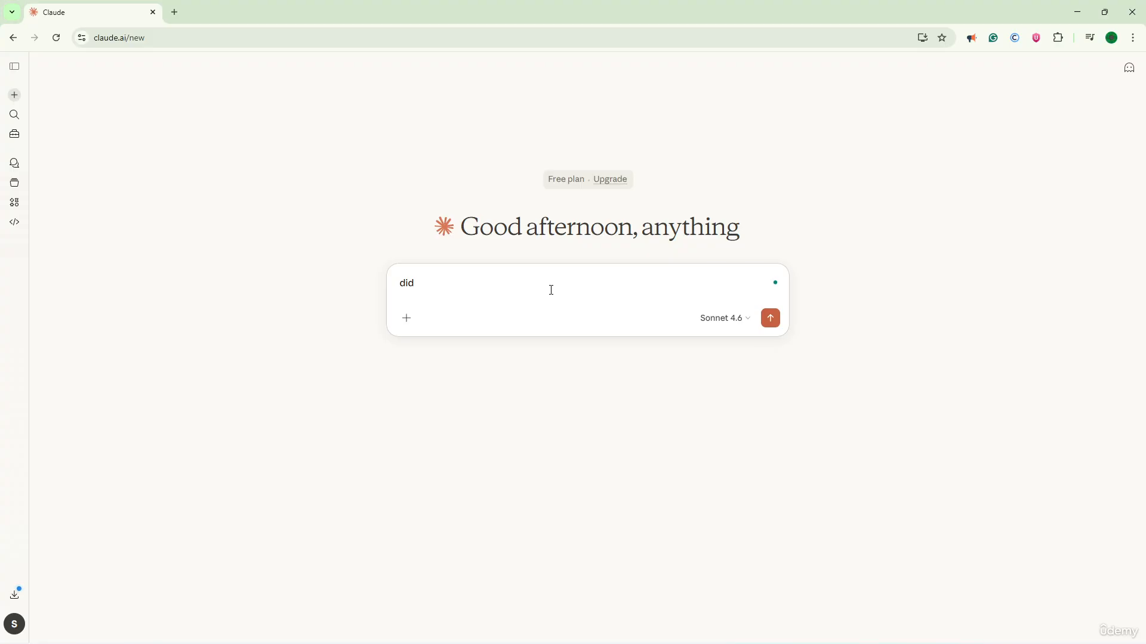
type(" I have any emai")
type("l with")
type("om glassdo")
type("or")
type(" in this ")
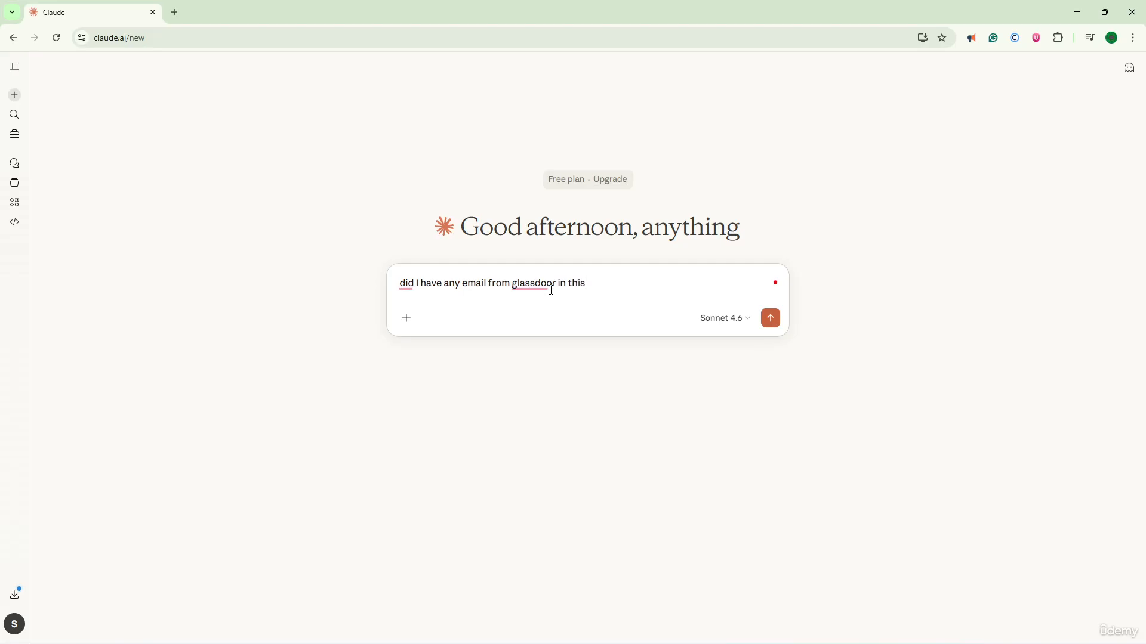
type("month ?")
key("Return")
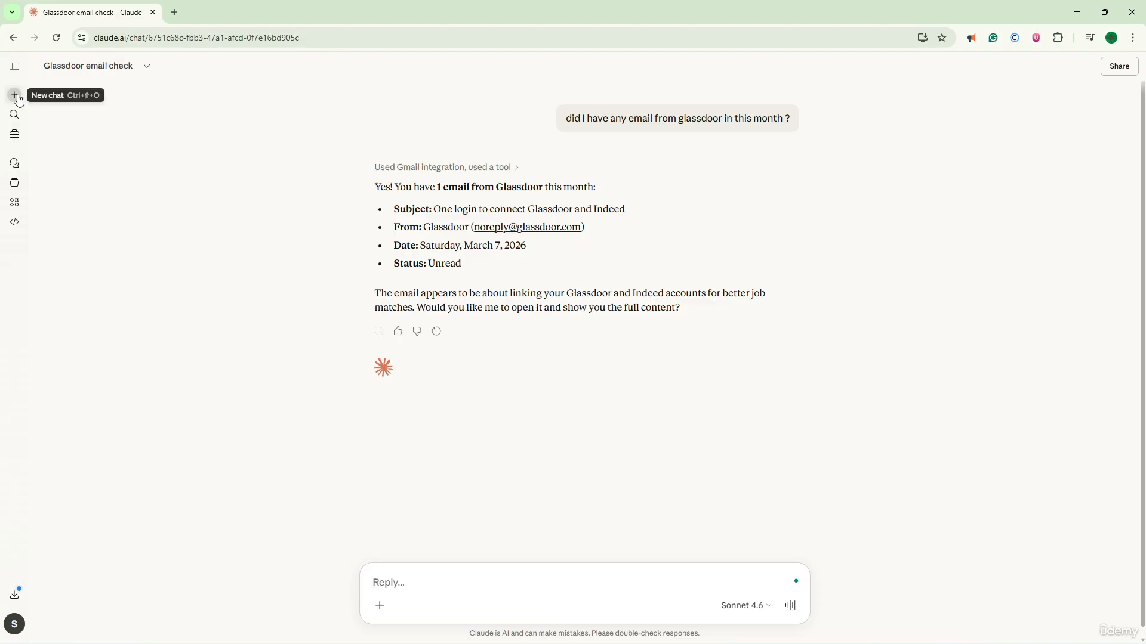
Return to the connectors settings and select the unconnected Google Drive connector.
left_click(16, 134)
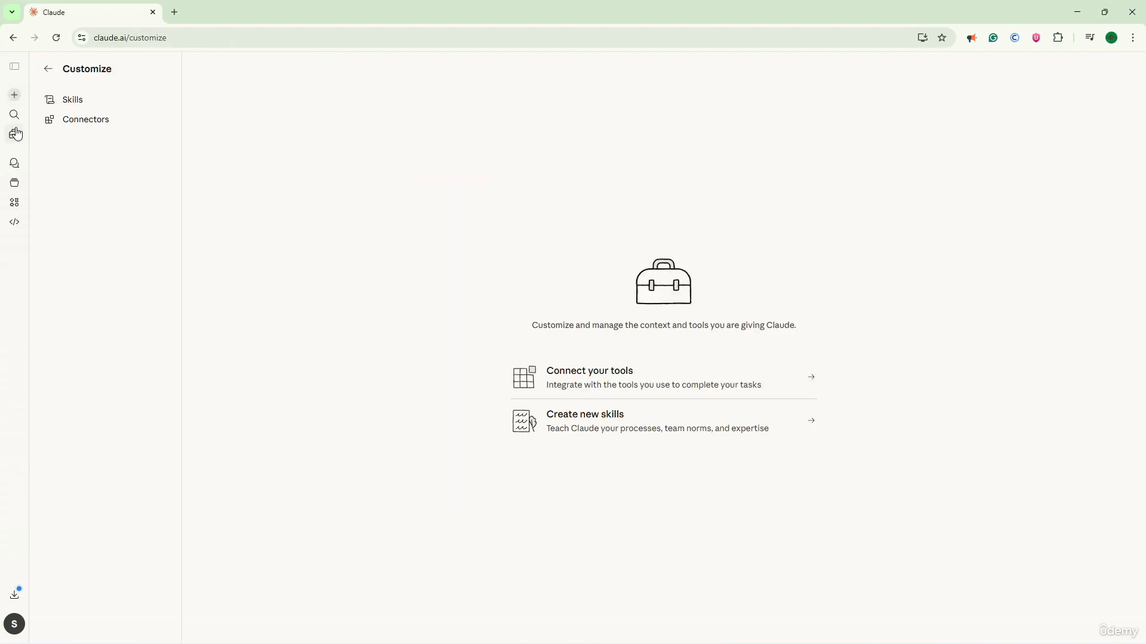
left_click(78, 123)
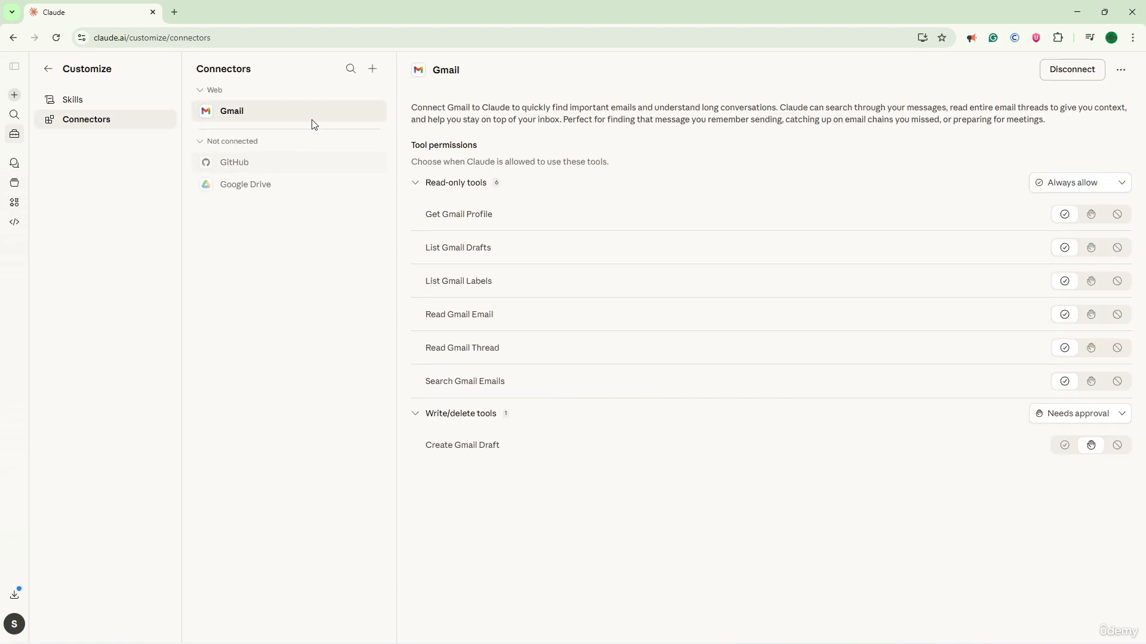
left_click(271, 190)
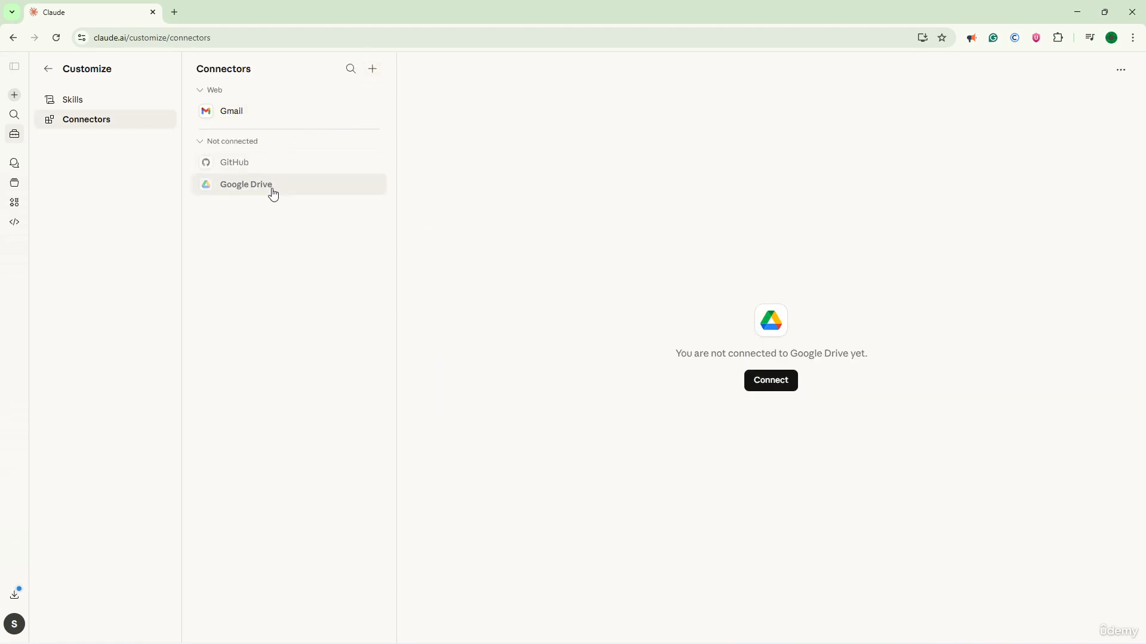
Browse the full connectors directory through to its end to see the available integrations, and close it.
left_click(370, 72)
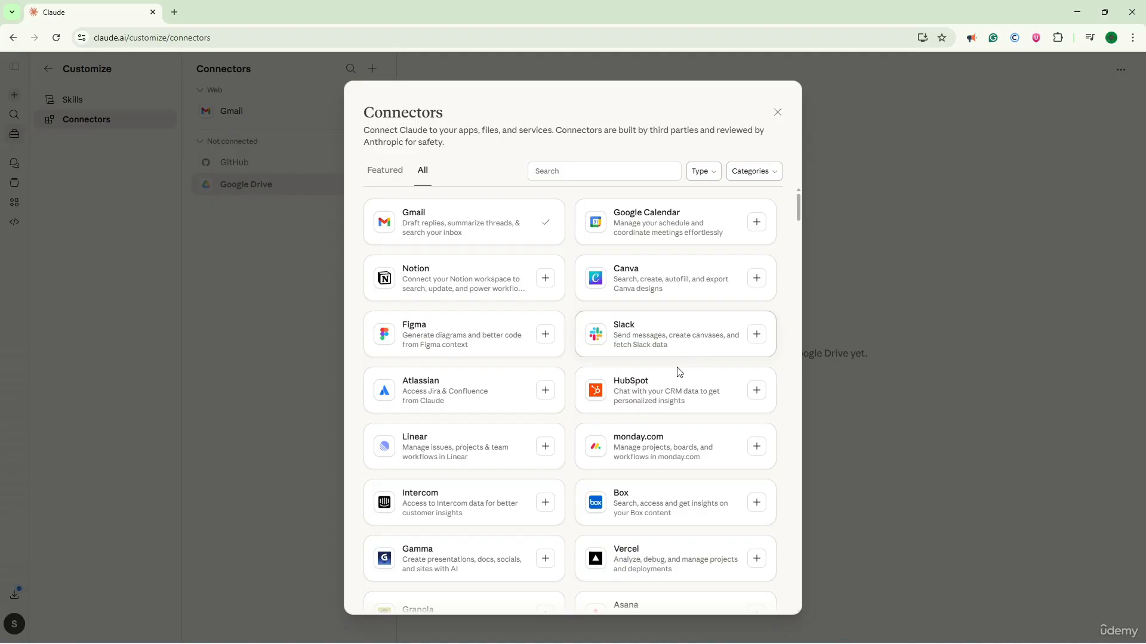
scroll(679, 337, "down", 4)
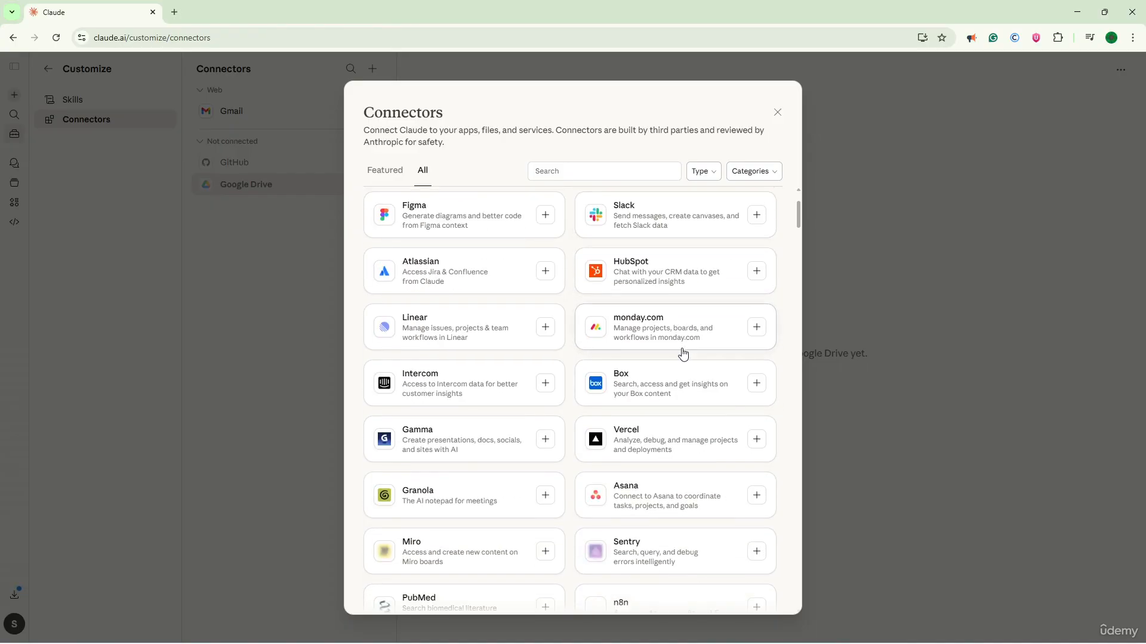
scroll(684, 354, "down", 3)
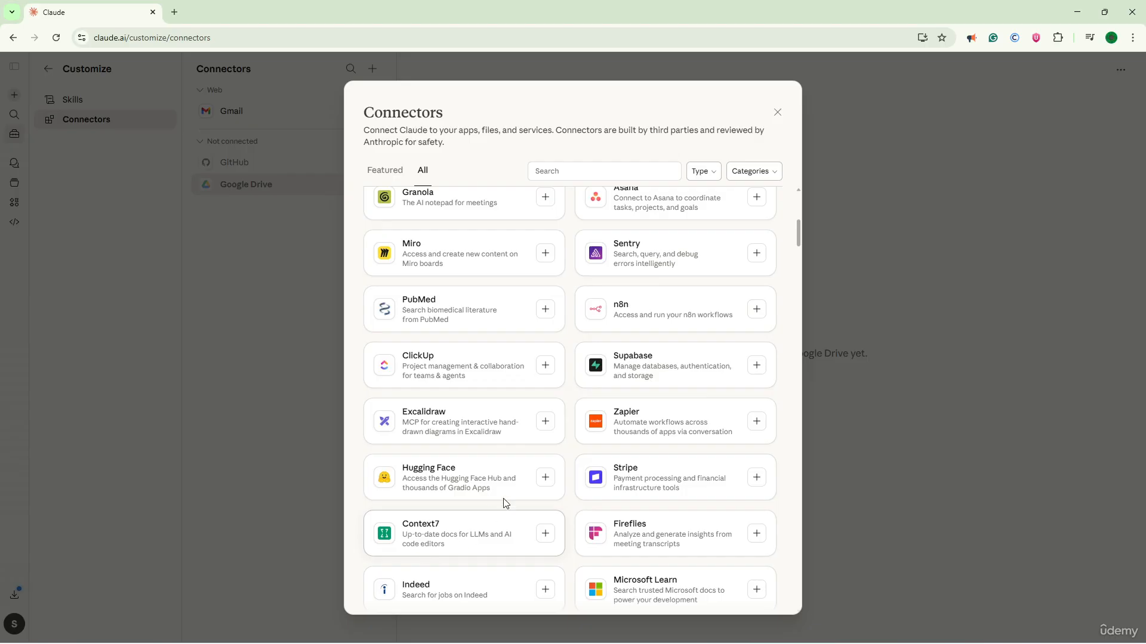
scroll(678, 519, "down", 8)
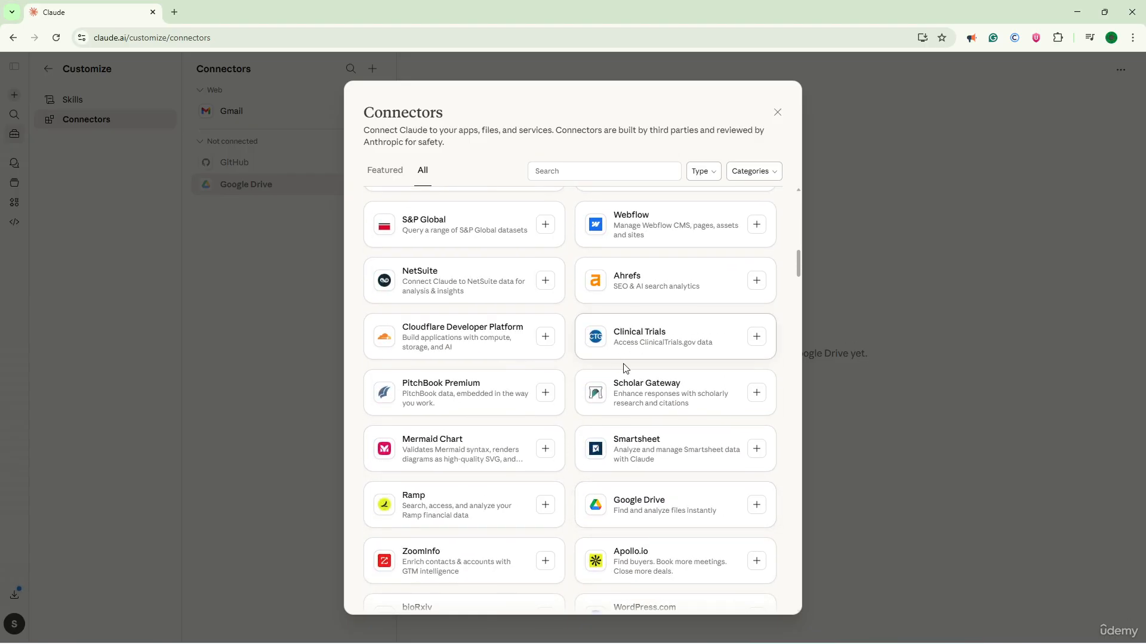
scroll(651, 390, "down", 4)
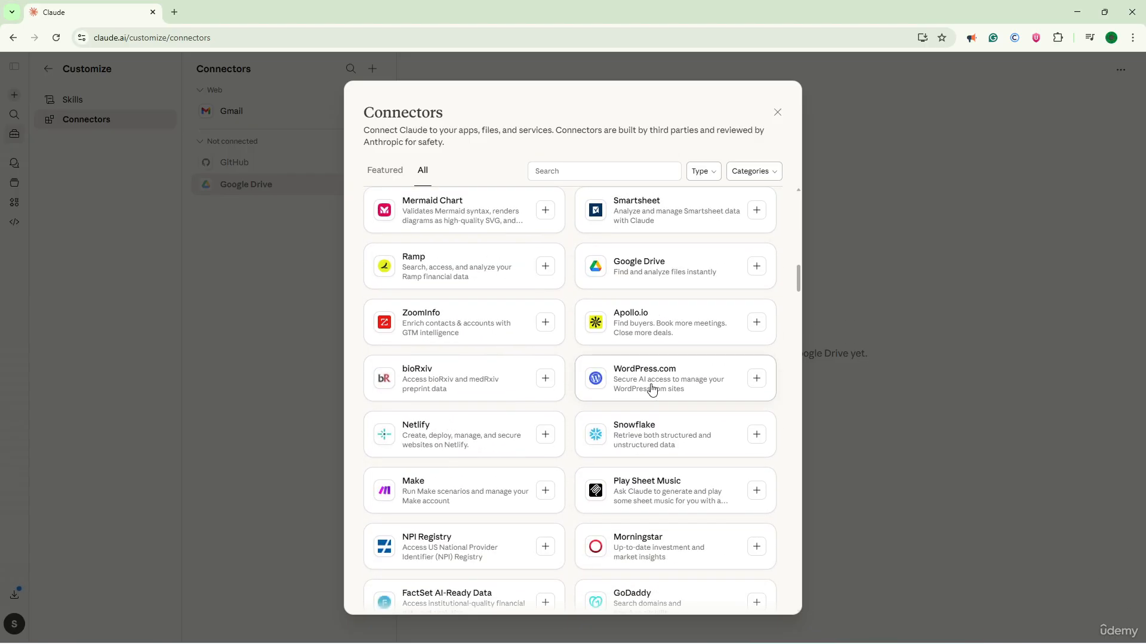
scroll(651, 389, "down", 6)
scroll(652, 390, "down", 2)
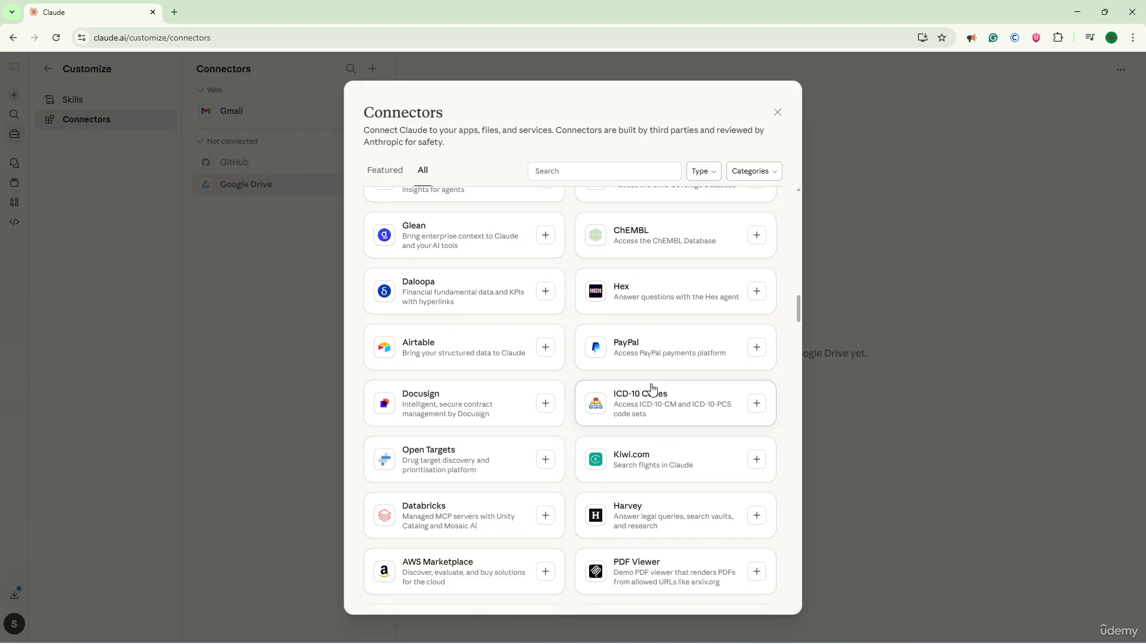
scroll(652, 390, "down", 10)
scroll(653, 390, "down", 15)
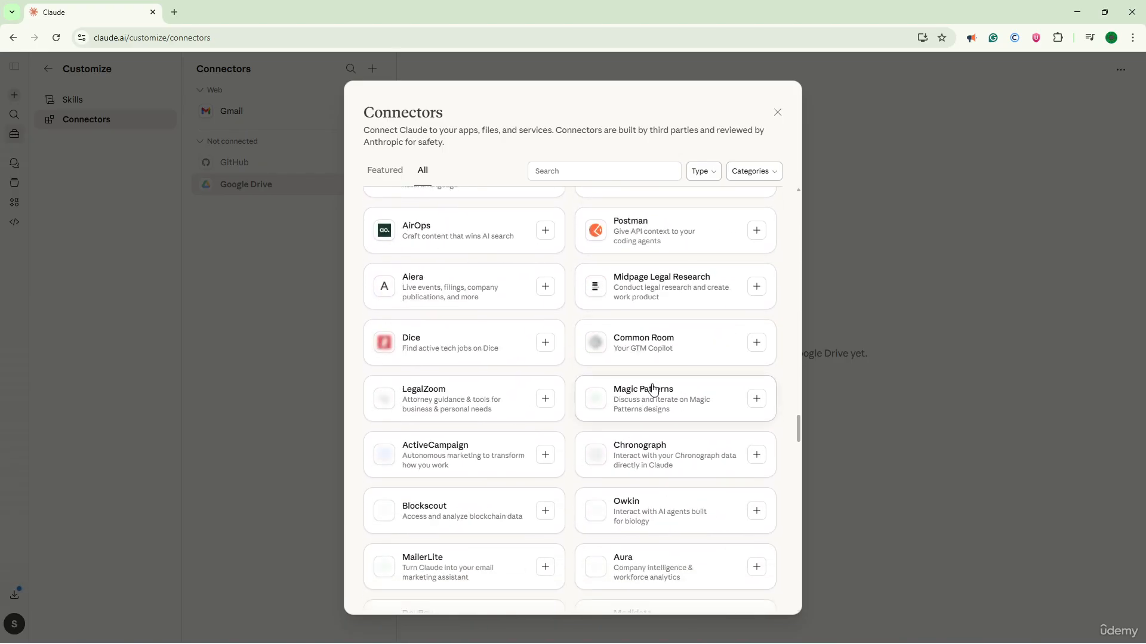
scroll(652, 389, "down", 20)
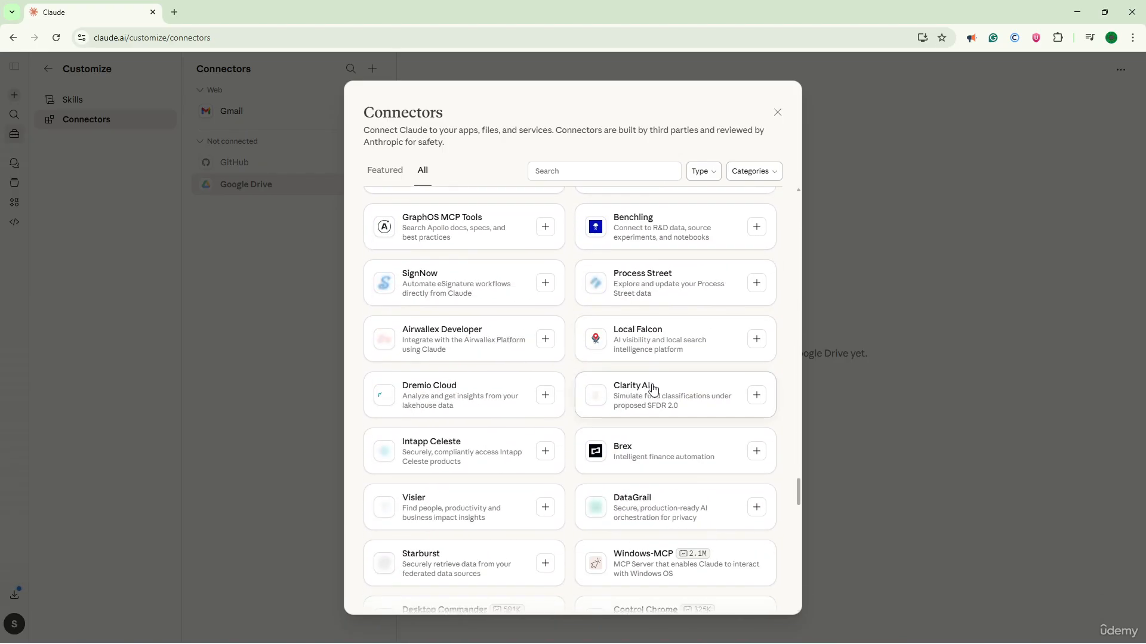
scroll(653, 390, "down", 15)
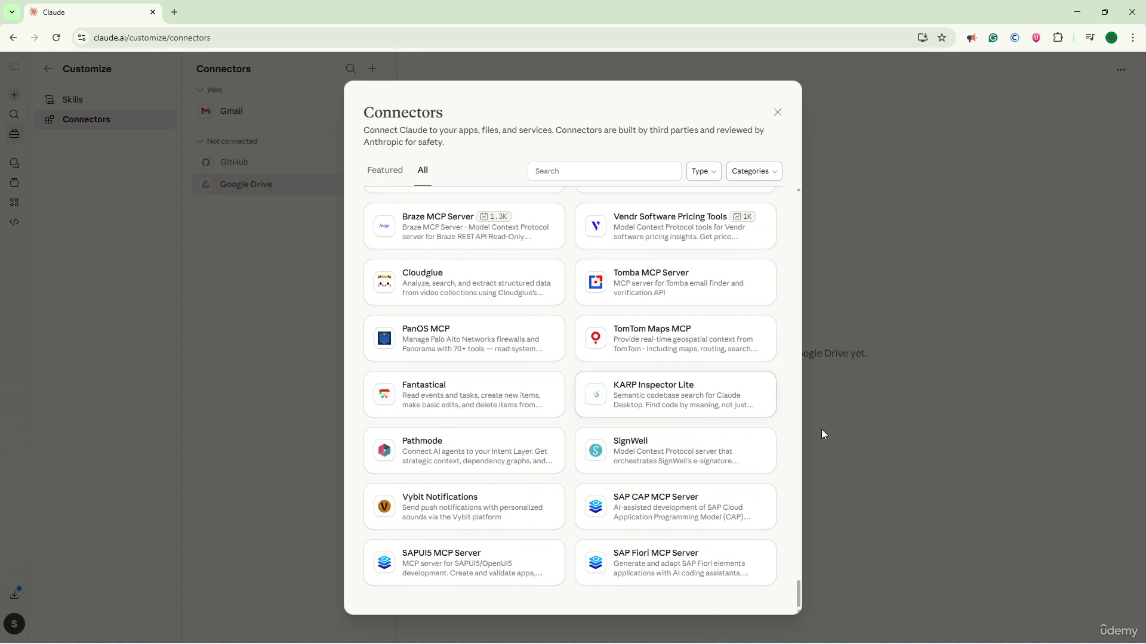
left_click(926, 232)
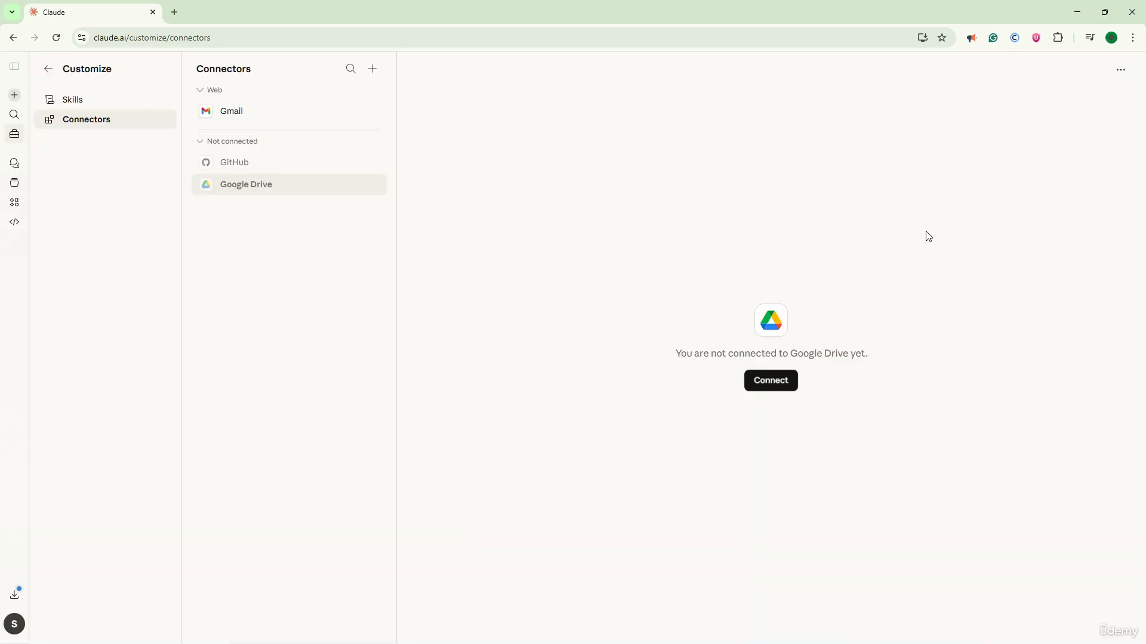
Connect Google Drive, granting Claude for Google Drive all of the requested access permissions.
left_click(772, 384)
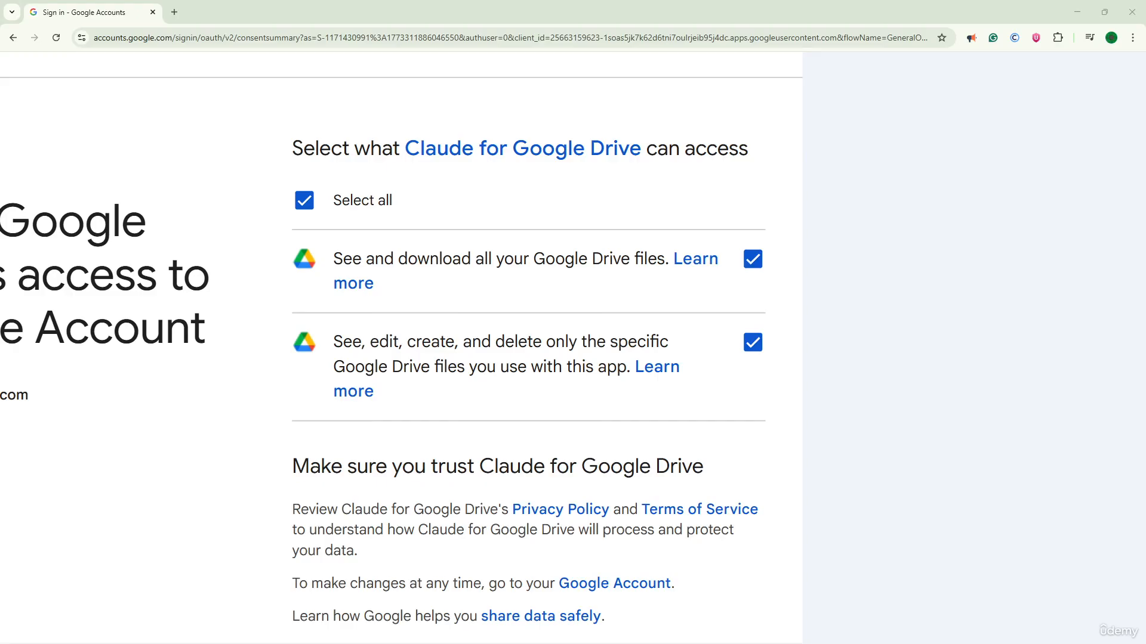
left_click(305, 200)
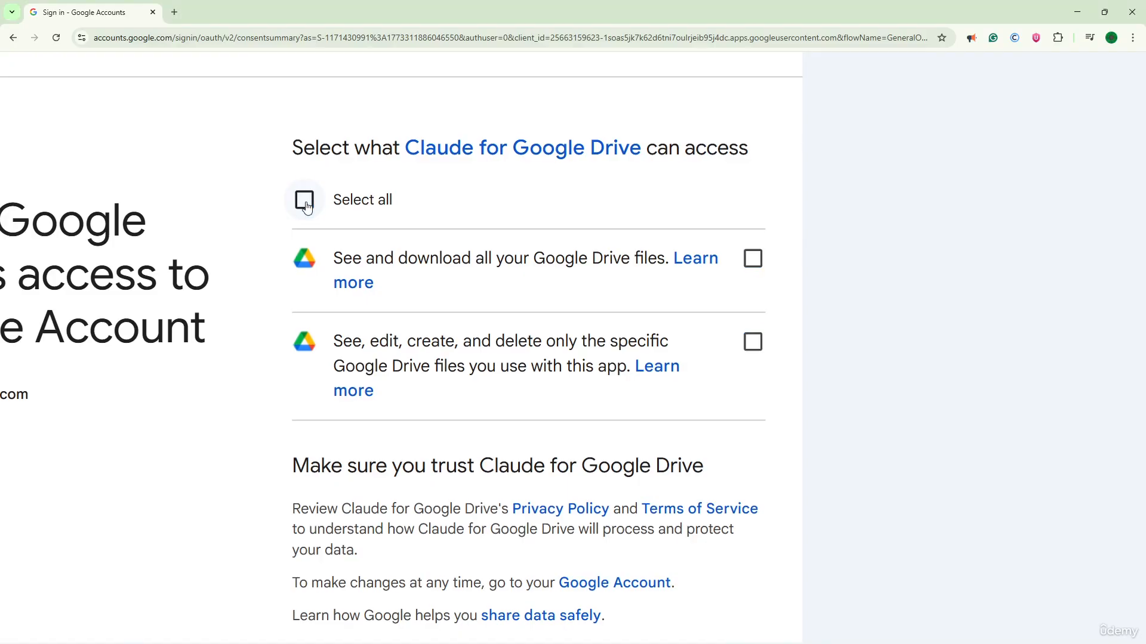
left_click(304, 200)
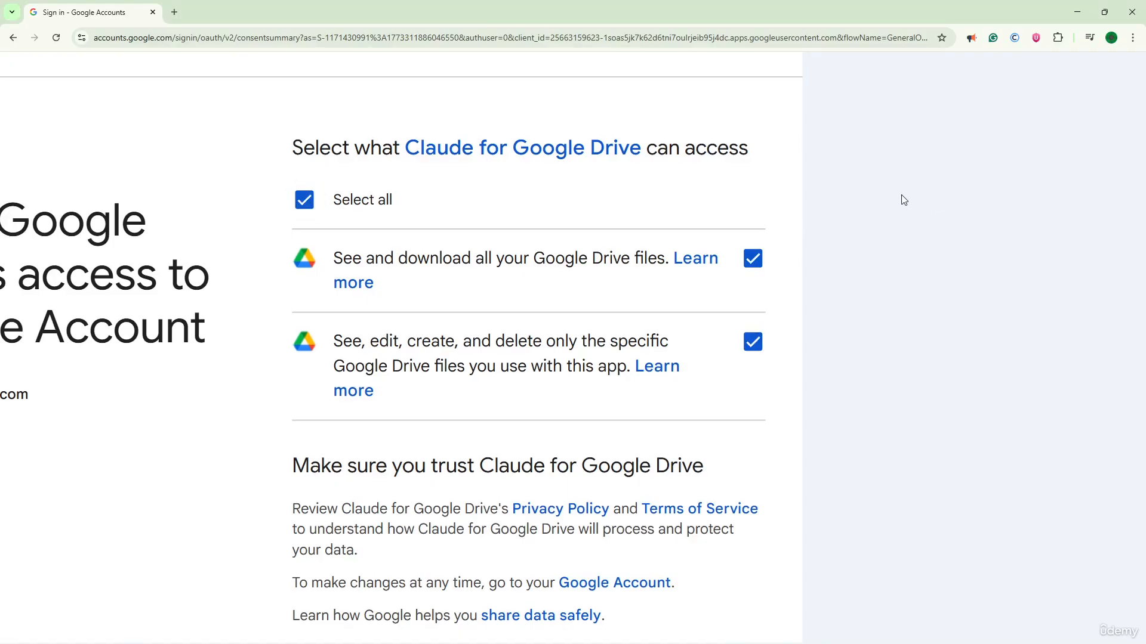
scroll(620, 417, "down", 2)
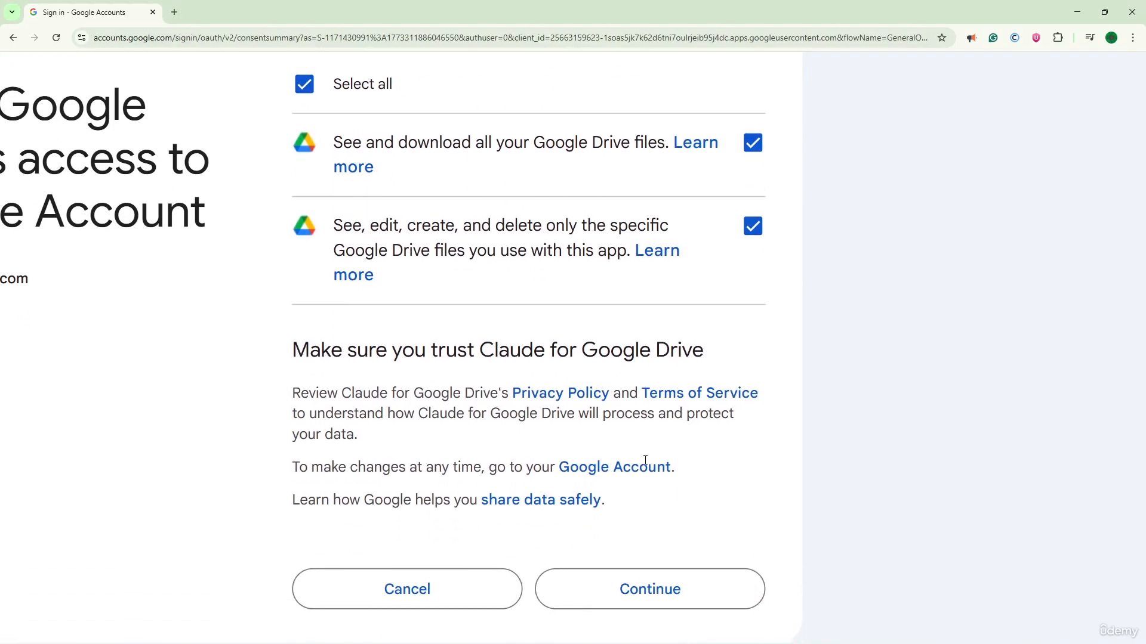
left_click(695, 586)
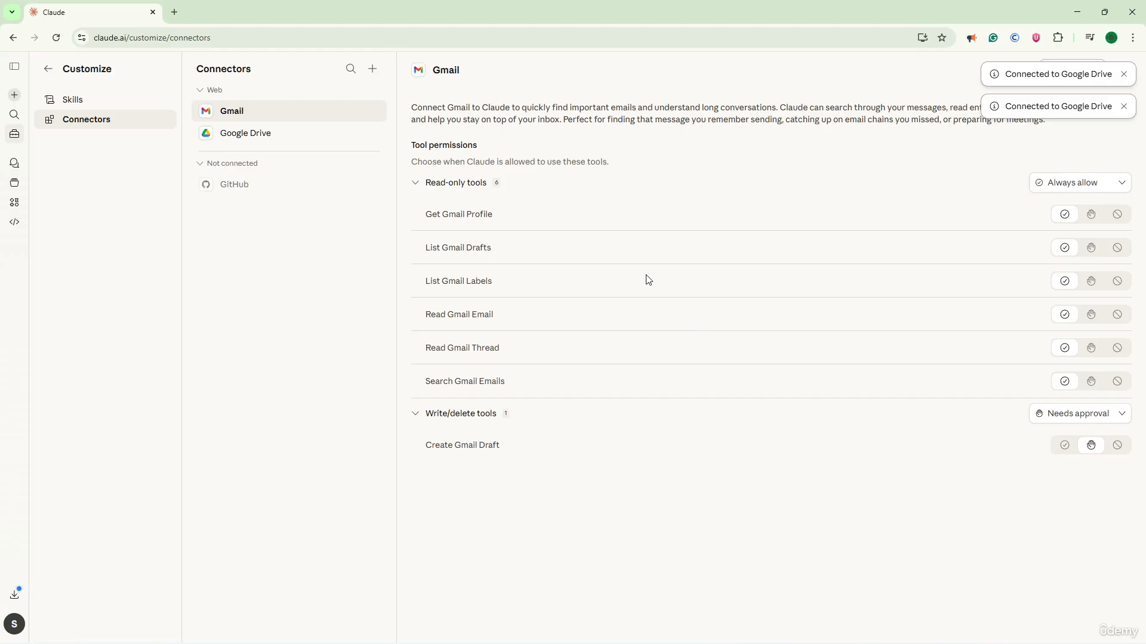
Start a new chat and send the prompt "what was the last file that was uploaded in my gdrive".
left_click(15, 95)
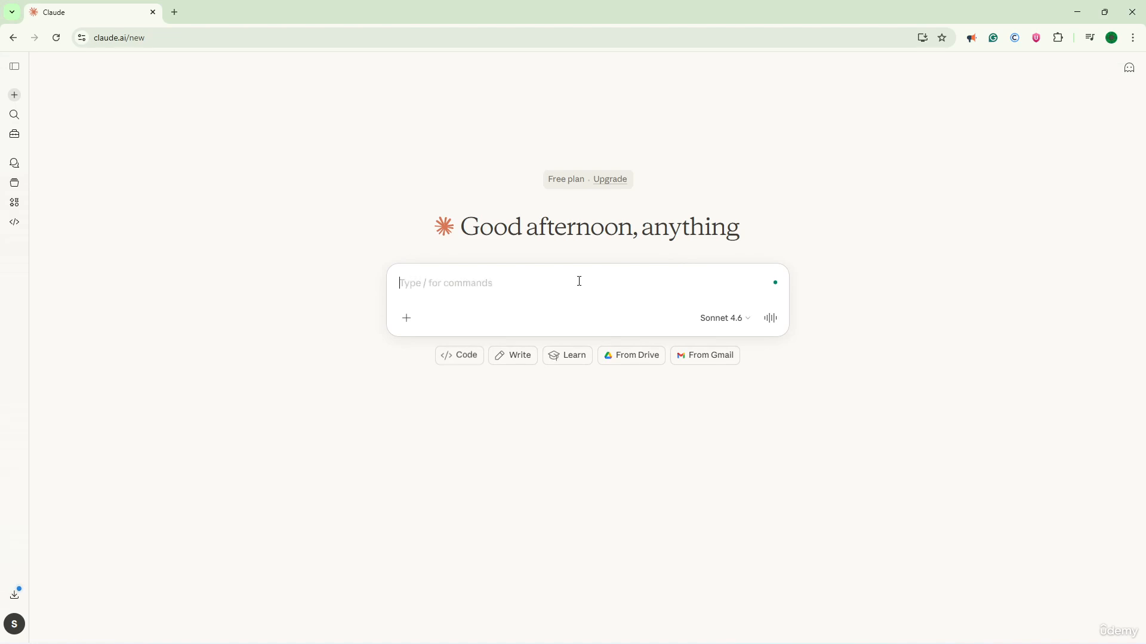
type("what was th")
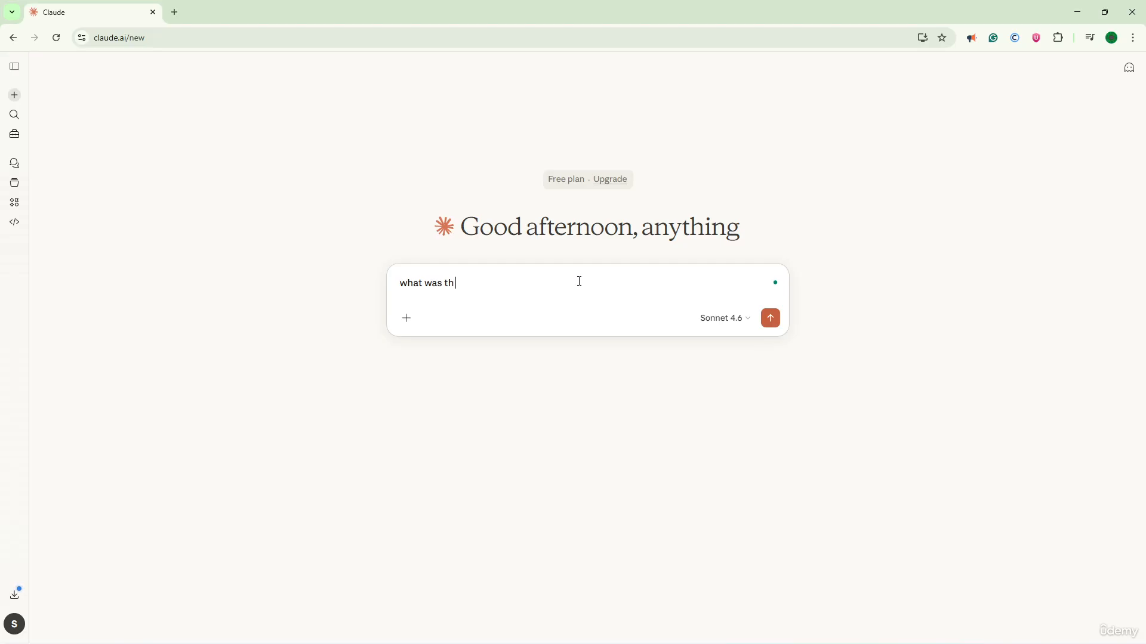
type("e last file that was uploaded in my ")
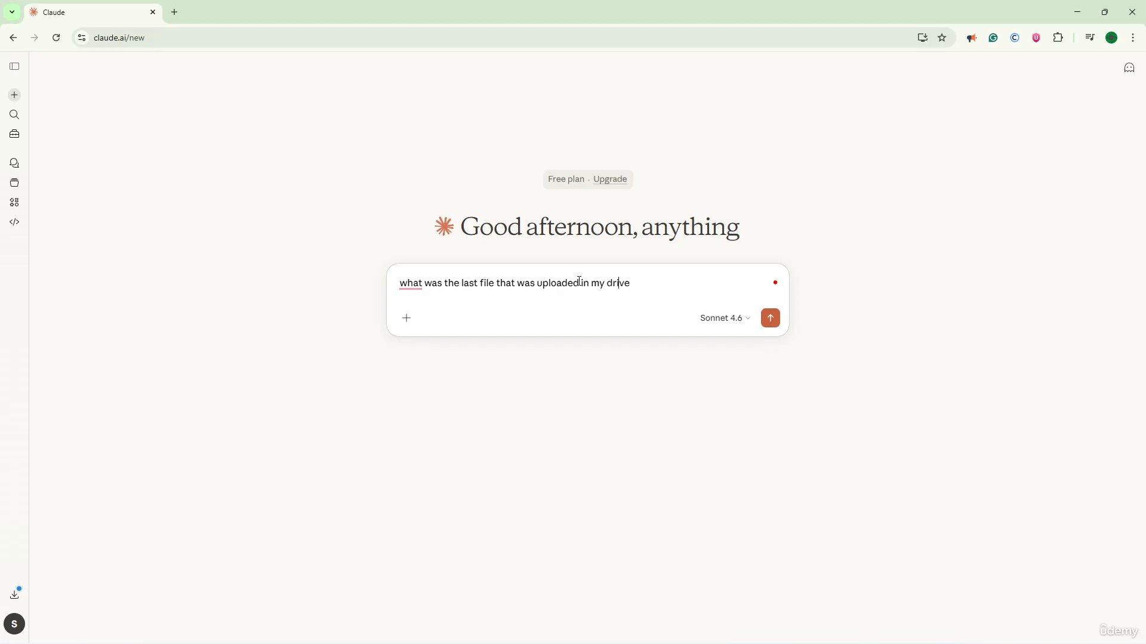
type("g")
key("Return")
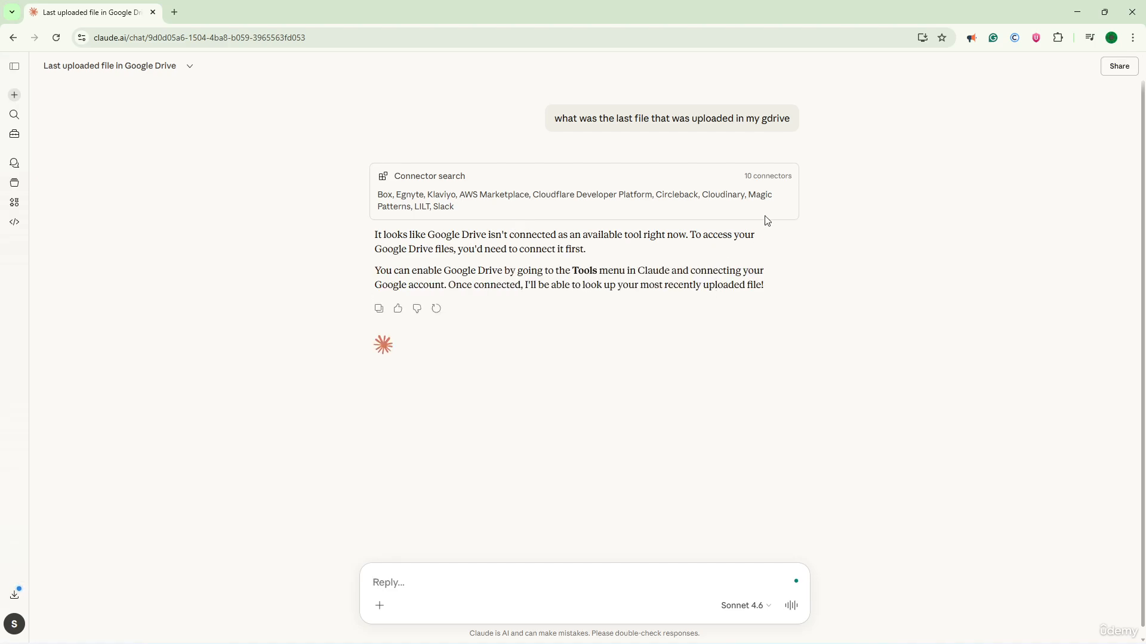
Compare the Gmail and Google Drive connectors in the connectors settings, and review the tools in Google Drive's details.
left_click(15, 135)
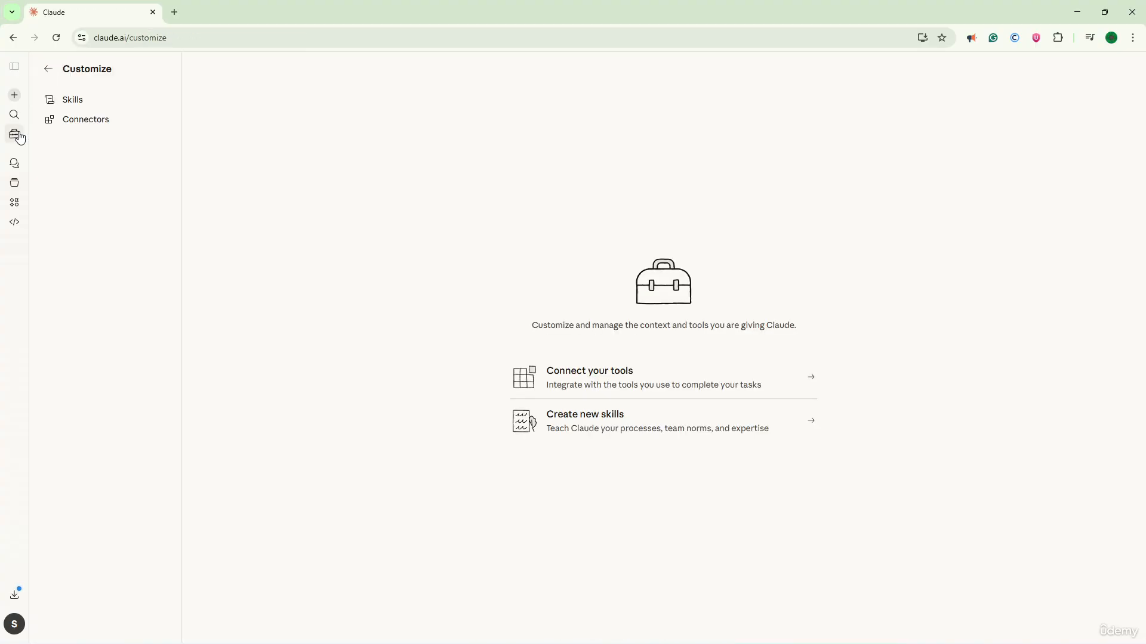
left_click(70, 122)
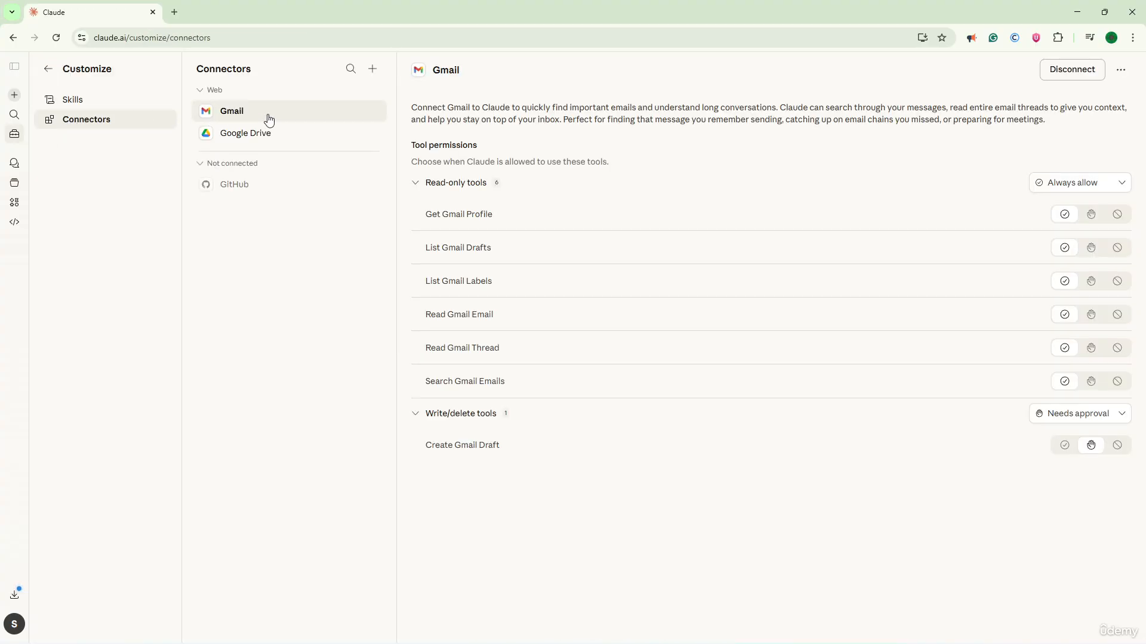
left_click(277, 139)
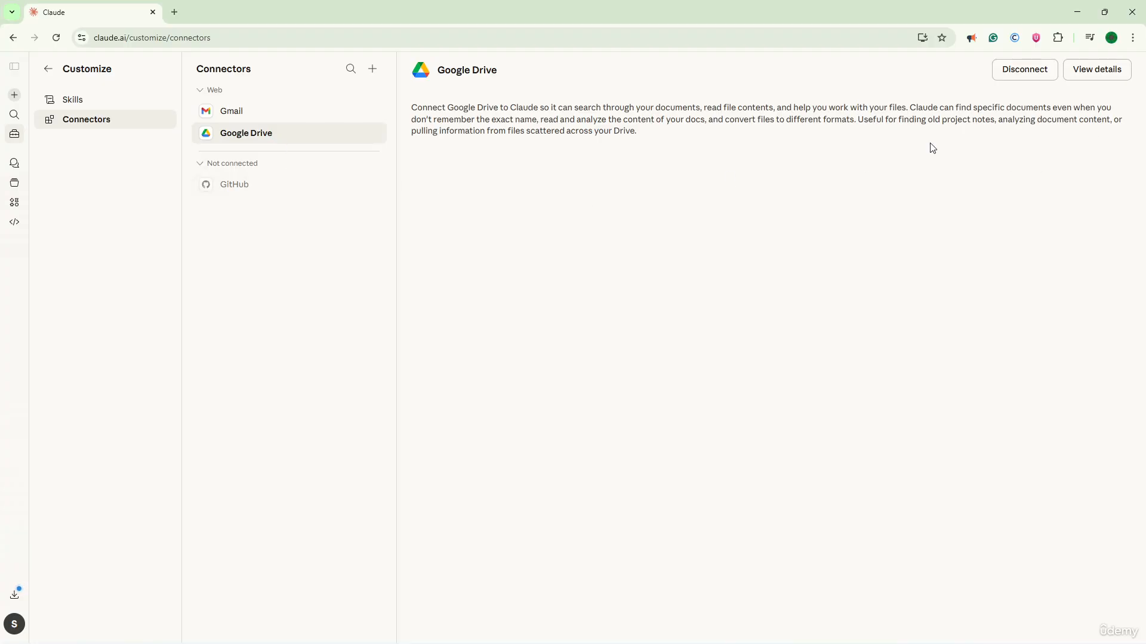
left_click(314, 120)
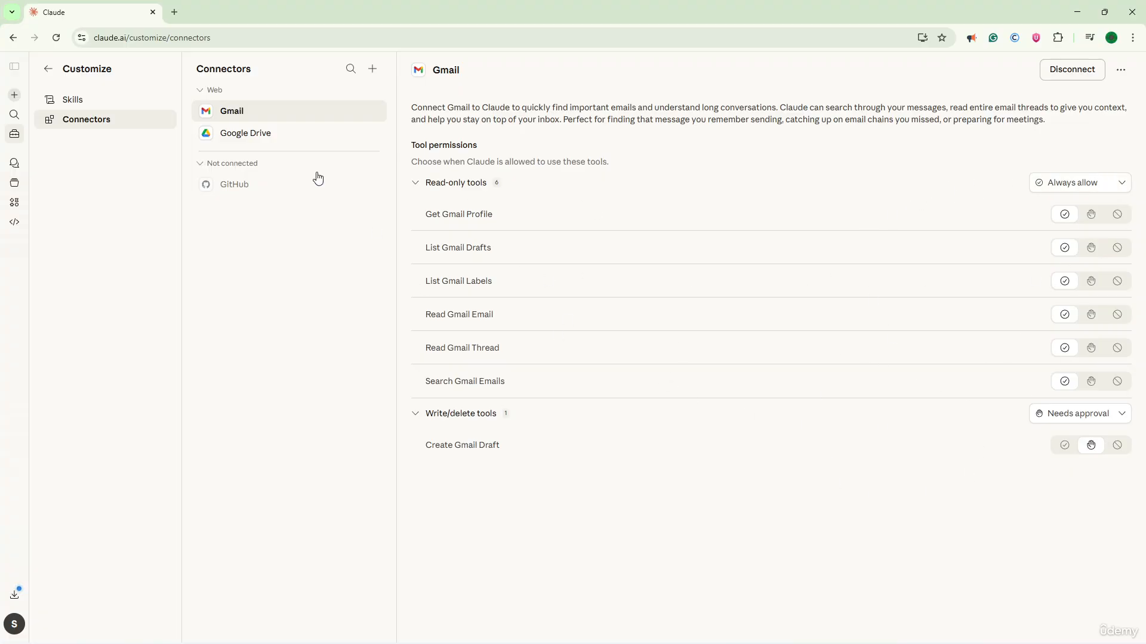
left_click(244, 142)
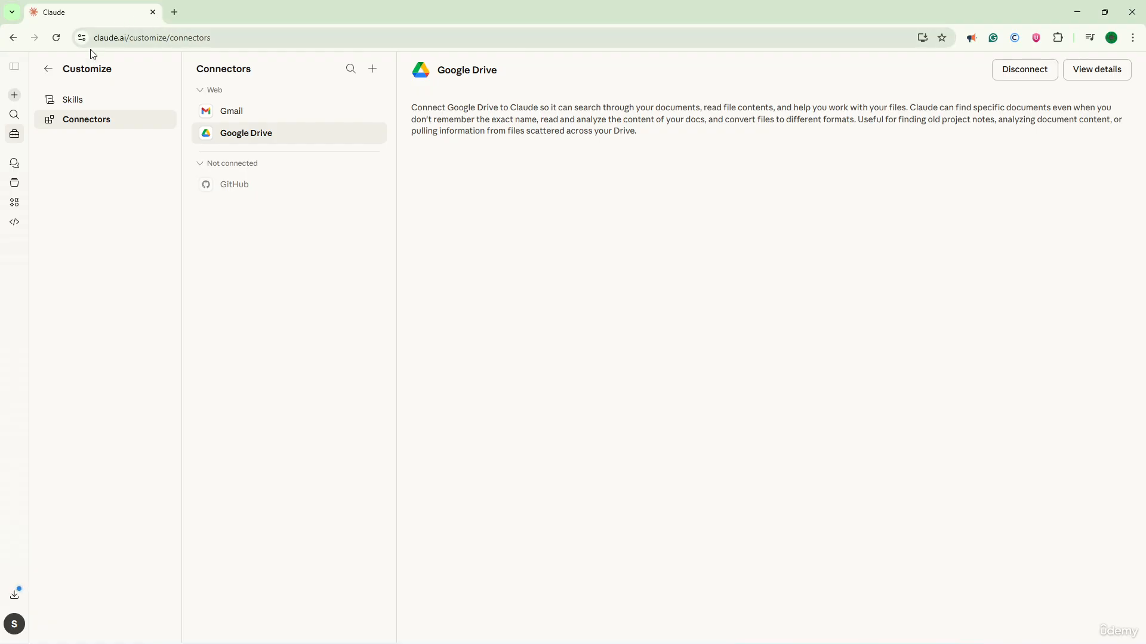
left_click(1104, 68)
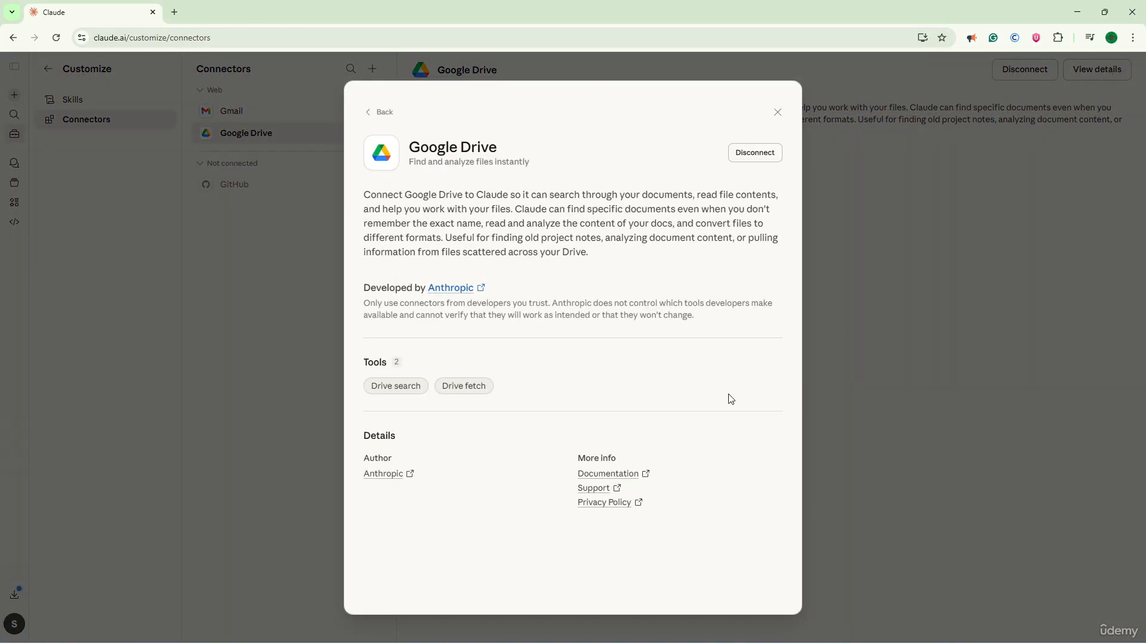
left_click(777, 112)
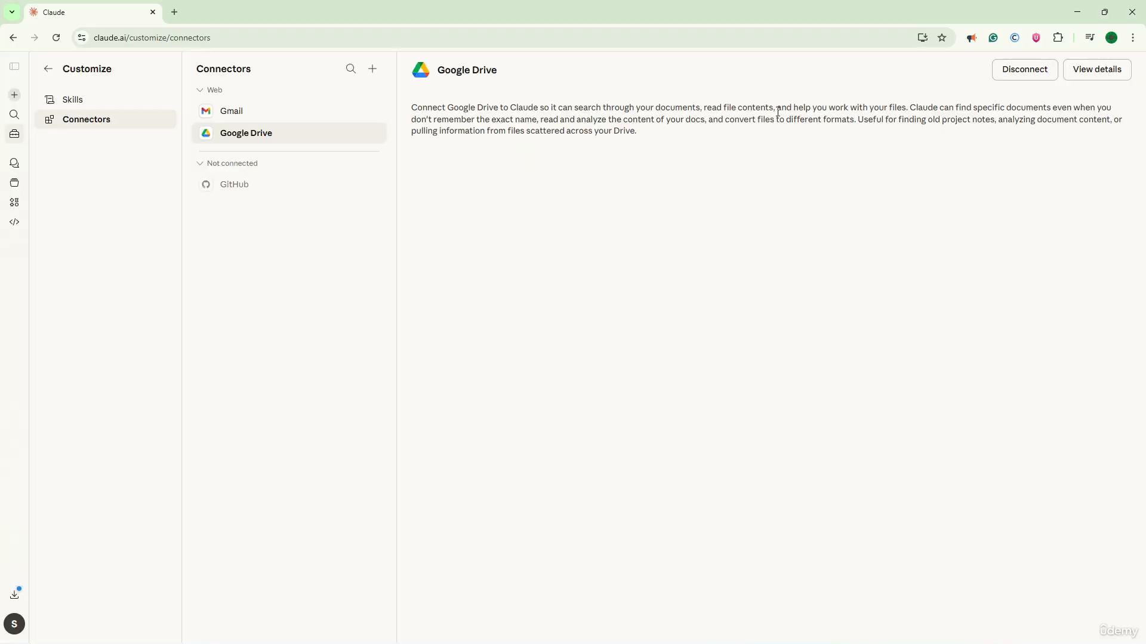
Start a new chat, send the prompt "what can u do in my connected google drive", and read through the reply.
left_click(14, 95)
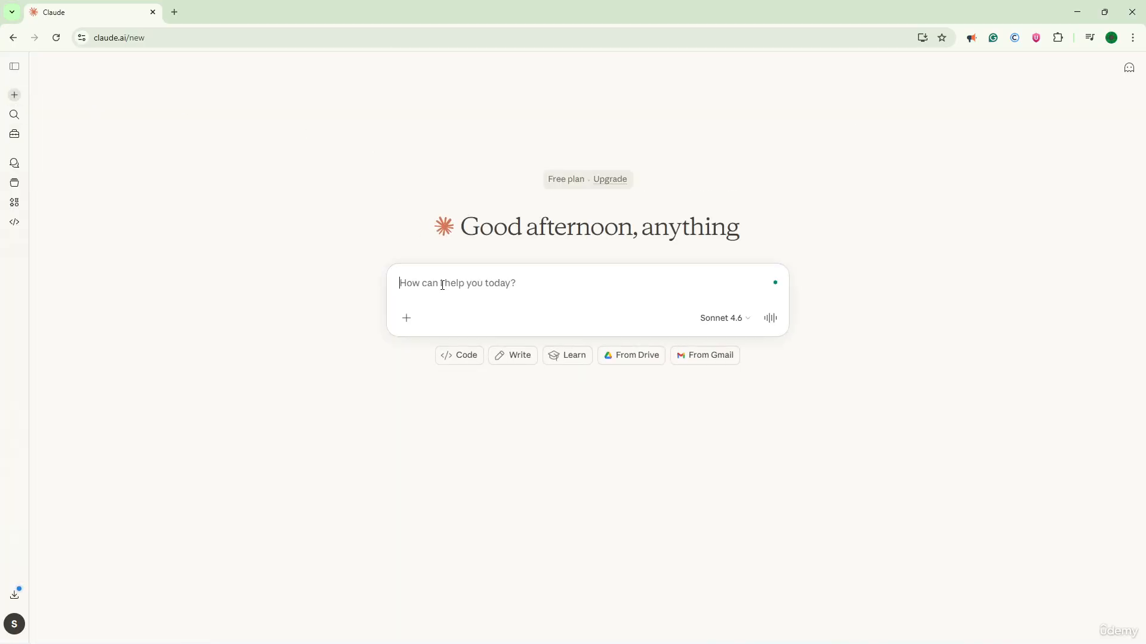
type("what can u d")
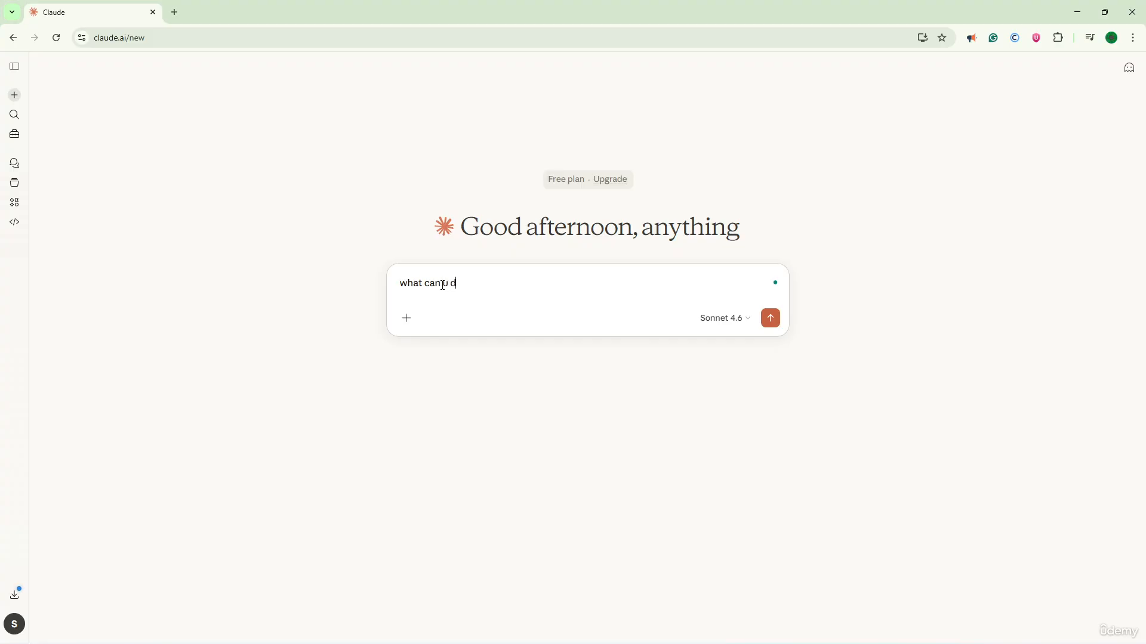
type("o in my connec")
type("ted google")
type(" di")
type("ive")
key("Return")
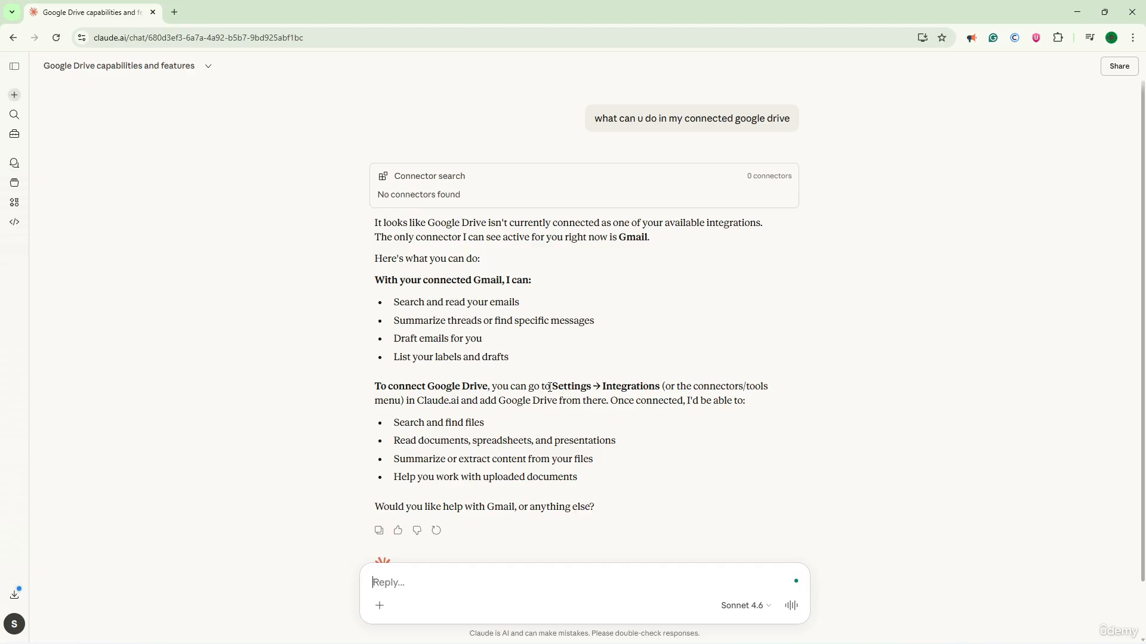
scroll(549, 386, "down", 1)
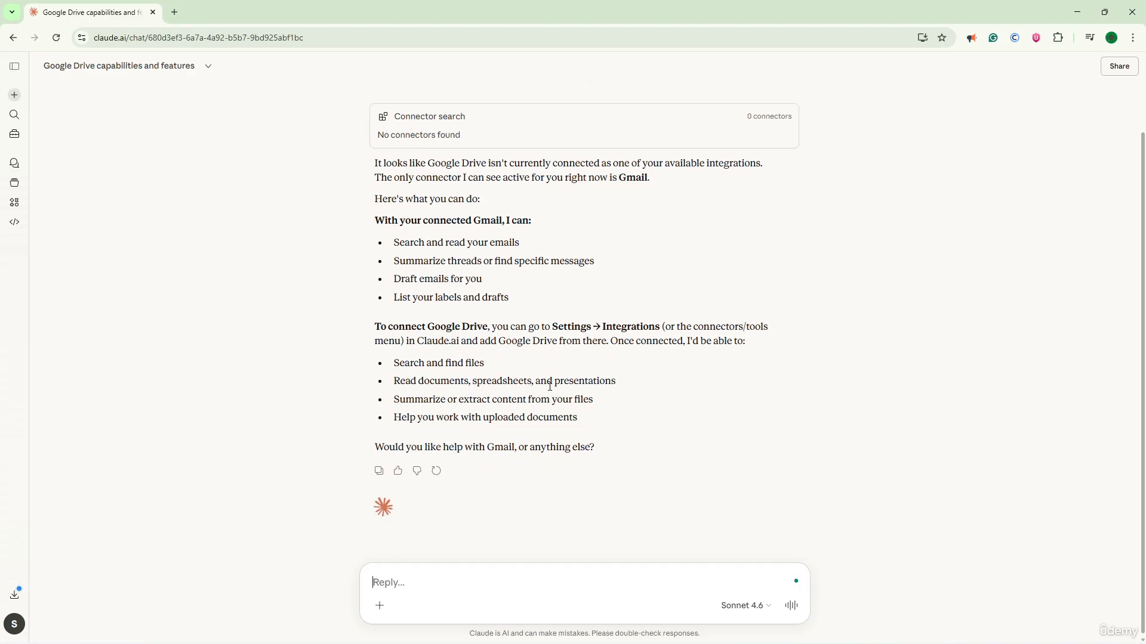
scroll(550, 386, "up", 1)
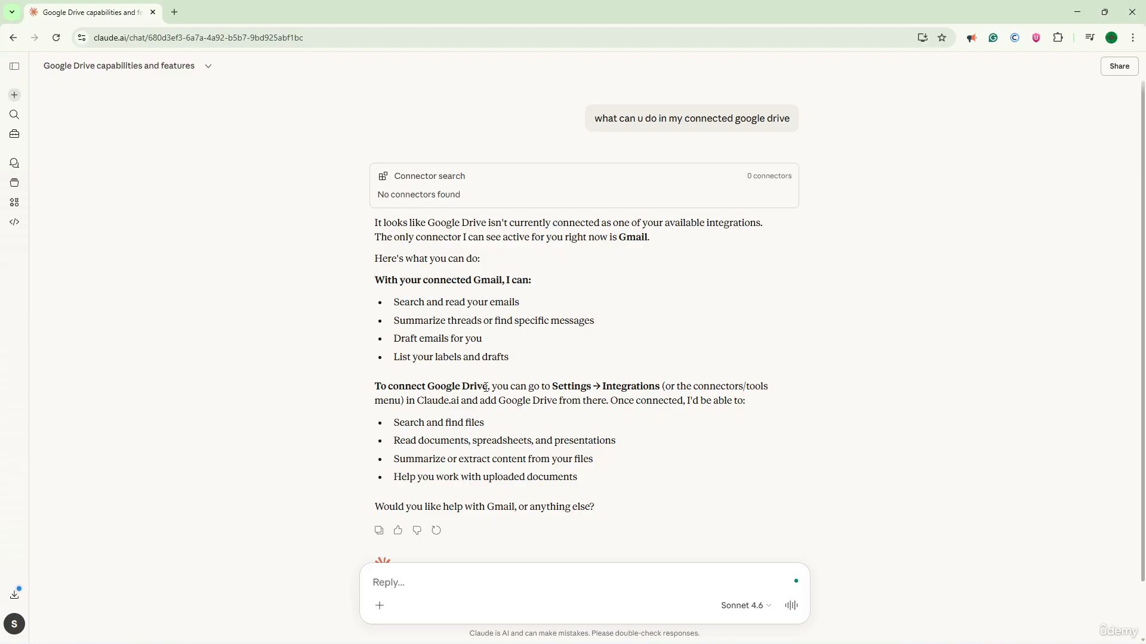
scroll(526, 454, "down", 1)
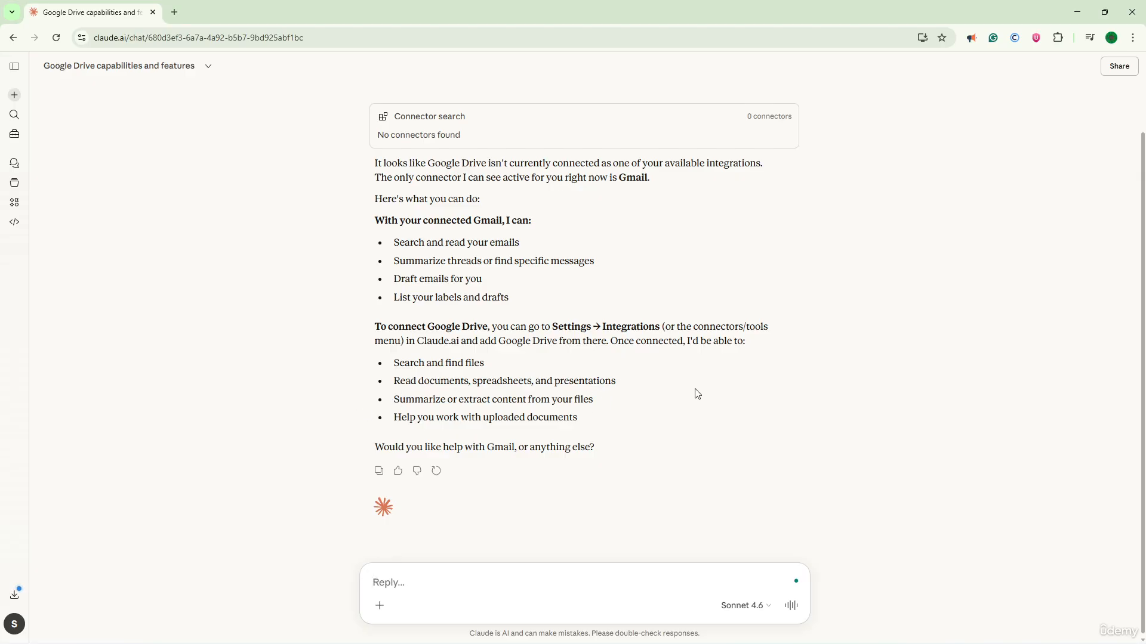
Search the connectors directory for "googl" and open the Google Drive connector's details.
left_click(584, 643)
left_click(15, 133)
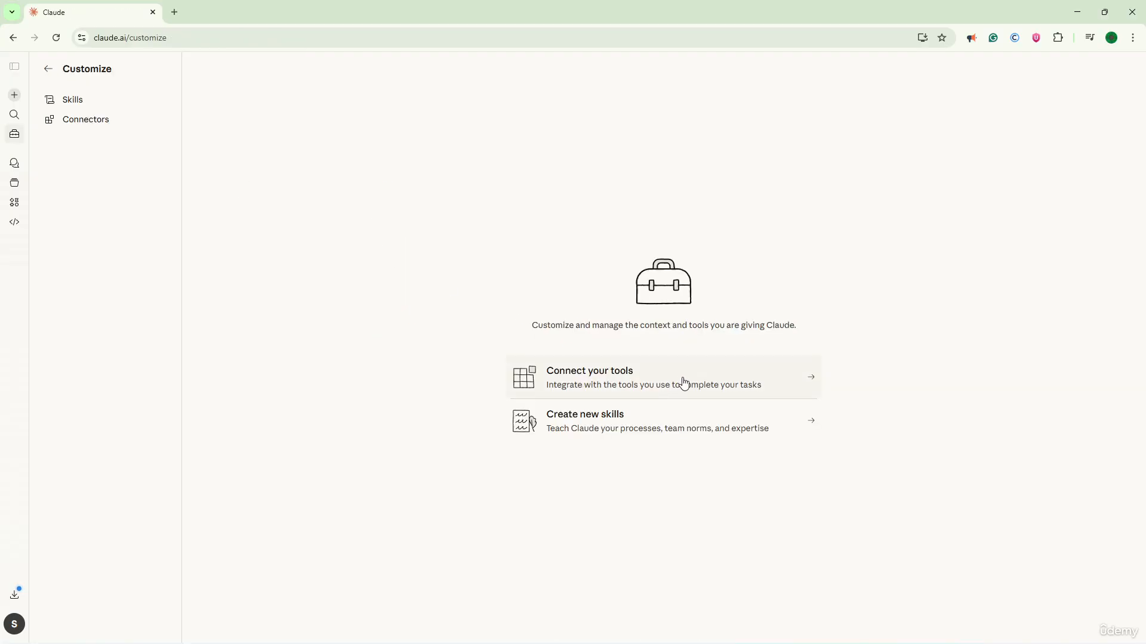
left_click(683, 383)
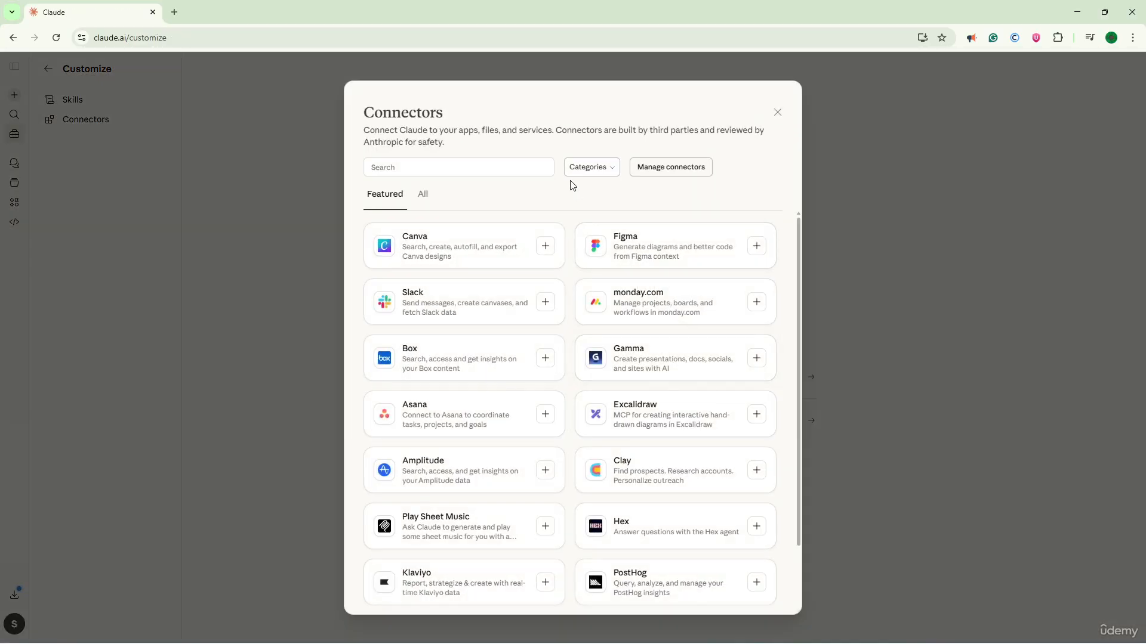
left_click(476, 163)
type("goog")
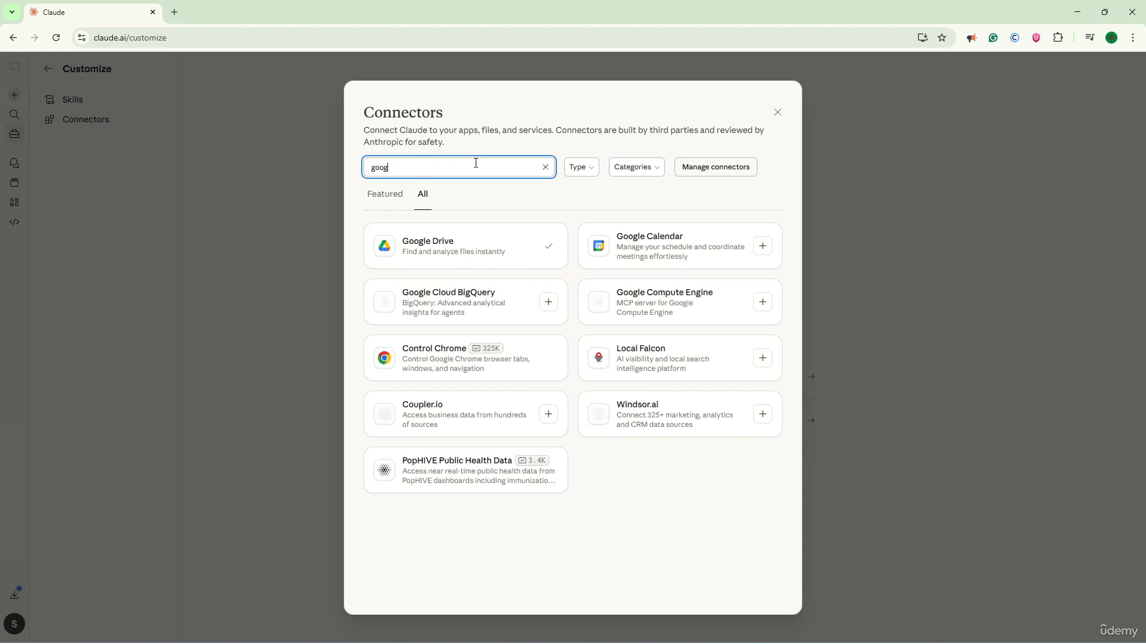
type("l")
left_click(464, 251)
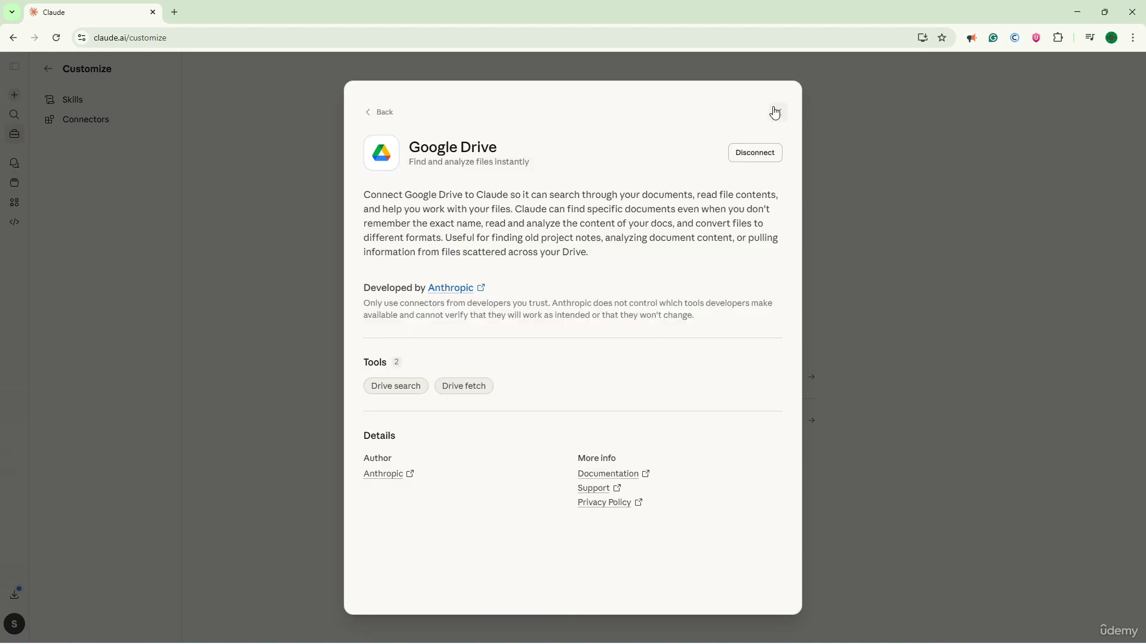
Try to disconnect Google Drive from its connector details, and close the details.
left_click(755, 153)
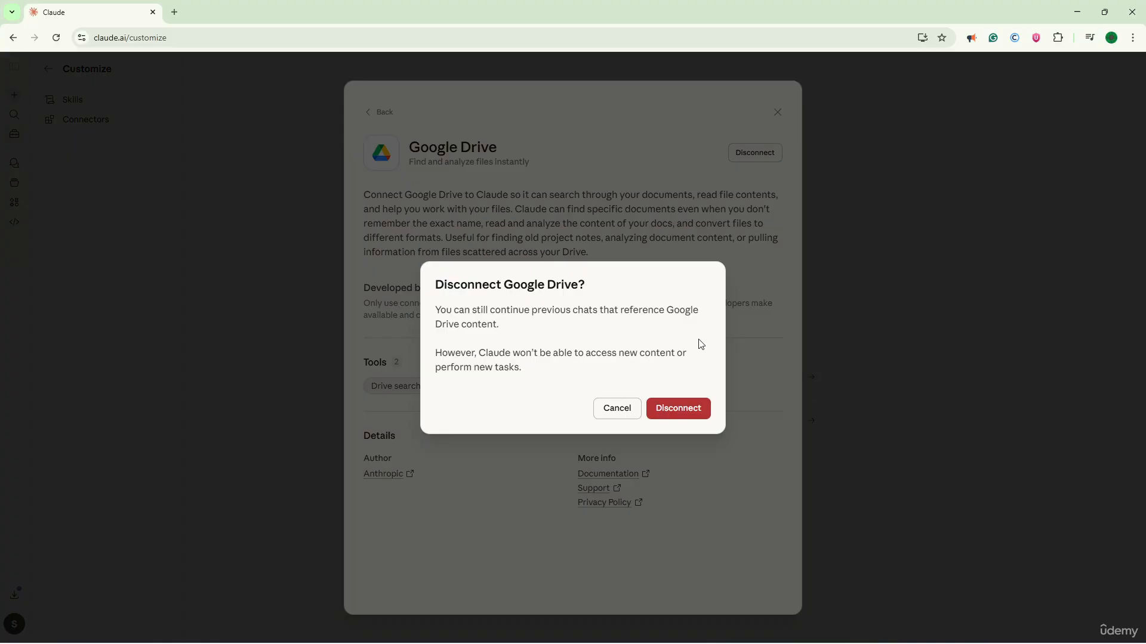
left_click(672, 410)
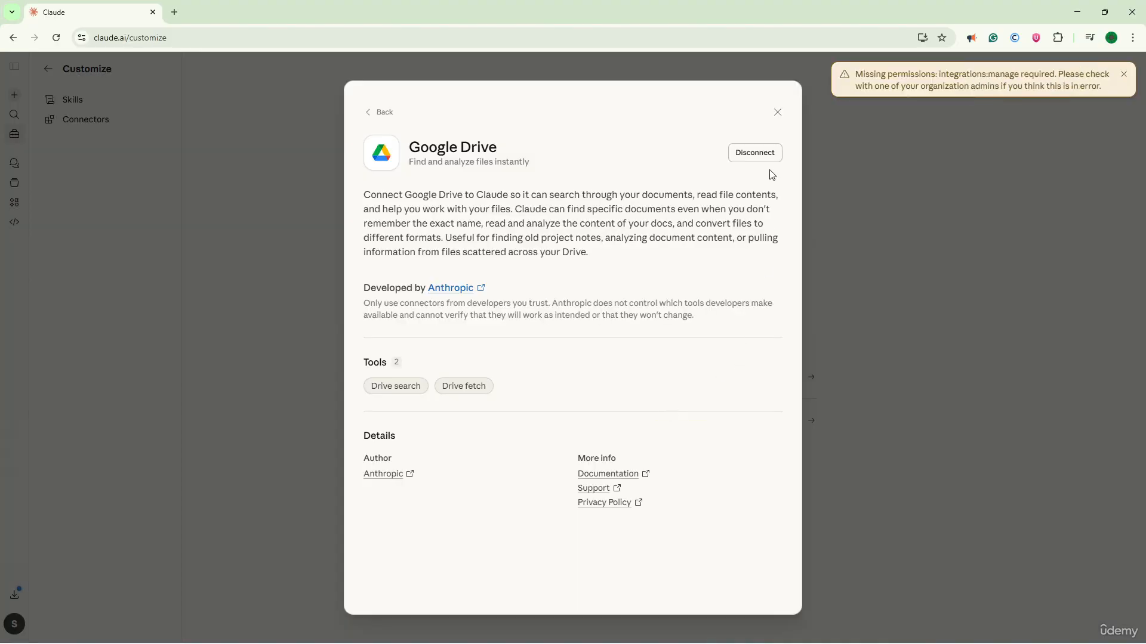
left_click(777, 113)
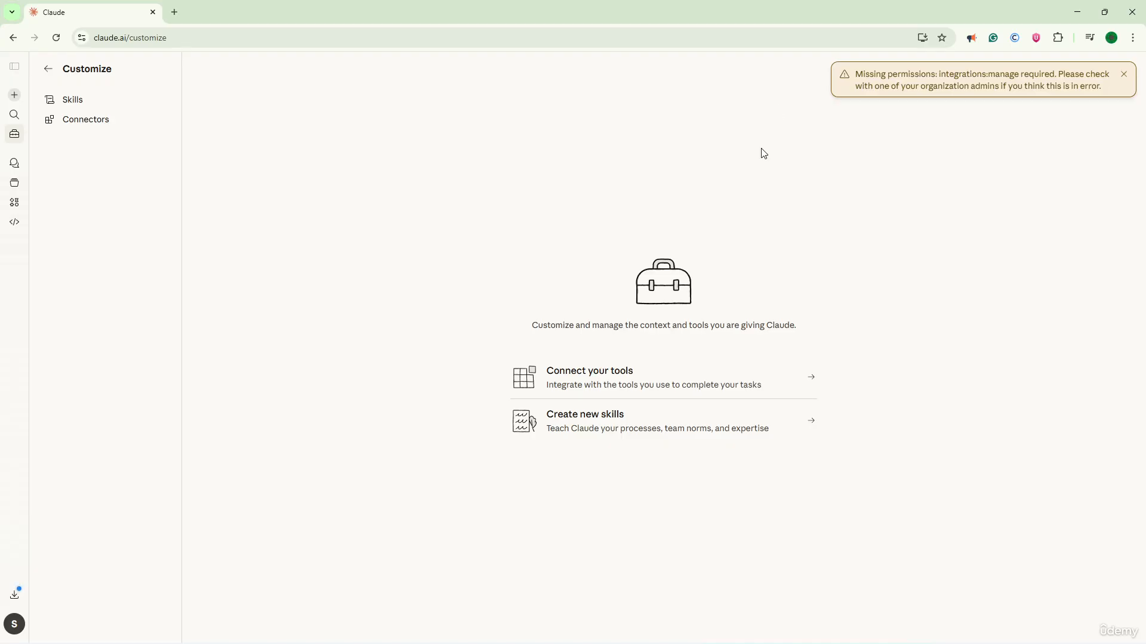
View the Gmail connector's details in the connectors directory, and the Google Drive connector's page in the connectors settings.
left_click(613, 383)
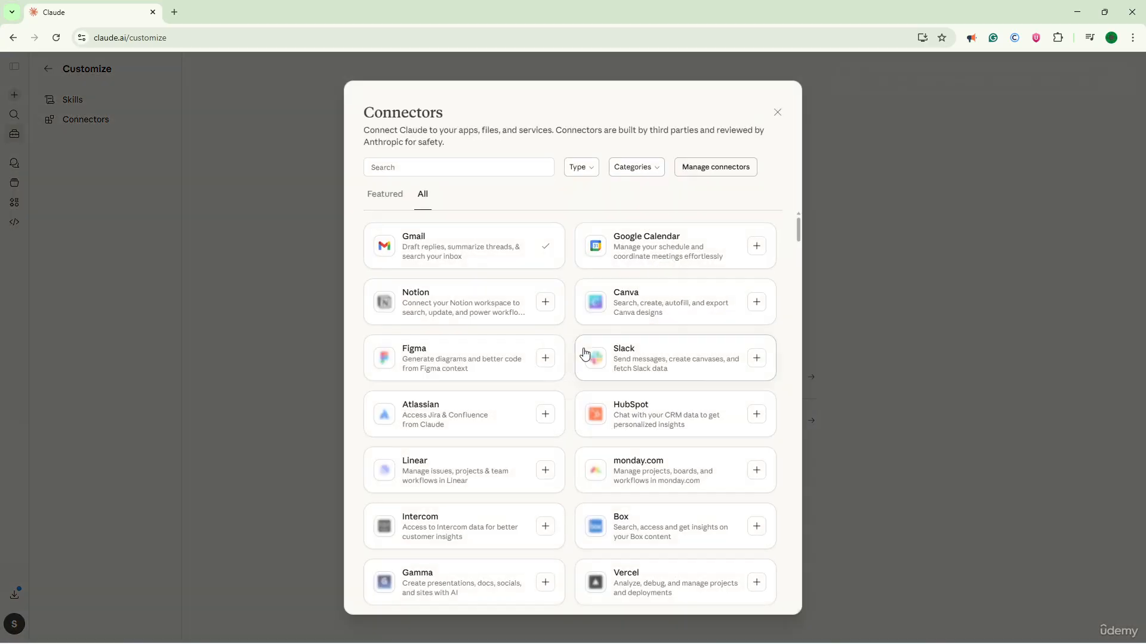
left_click(493, 243)
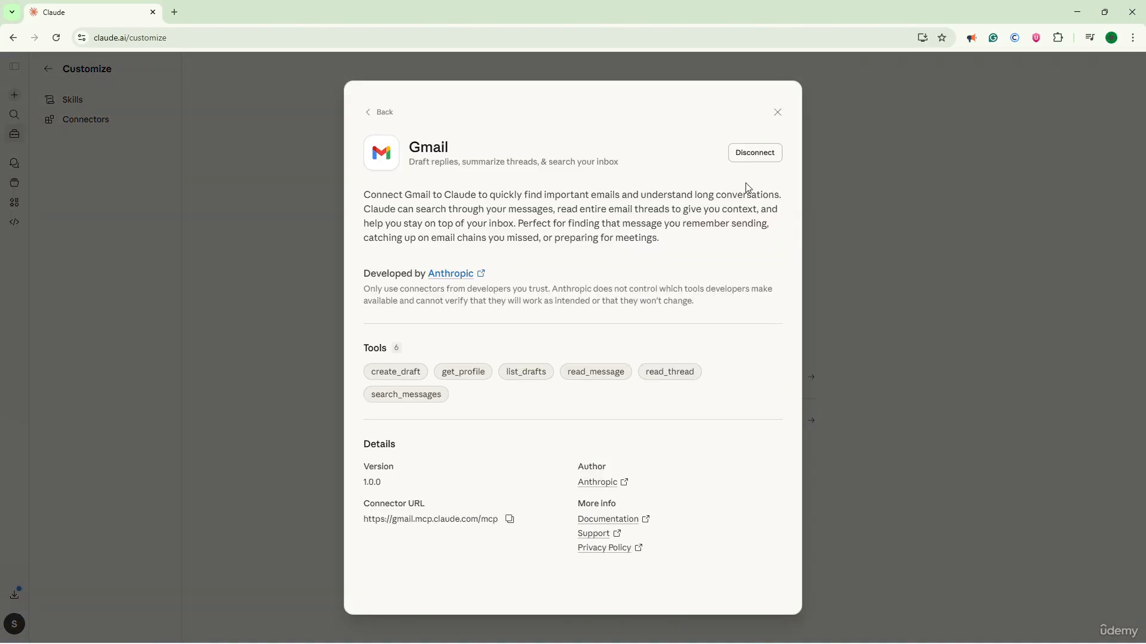
left_click(761, 156)
left_click(778, 112)
left_click(81, 120)
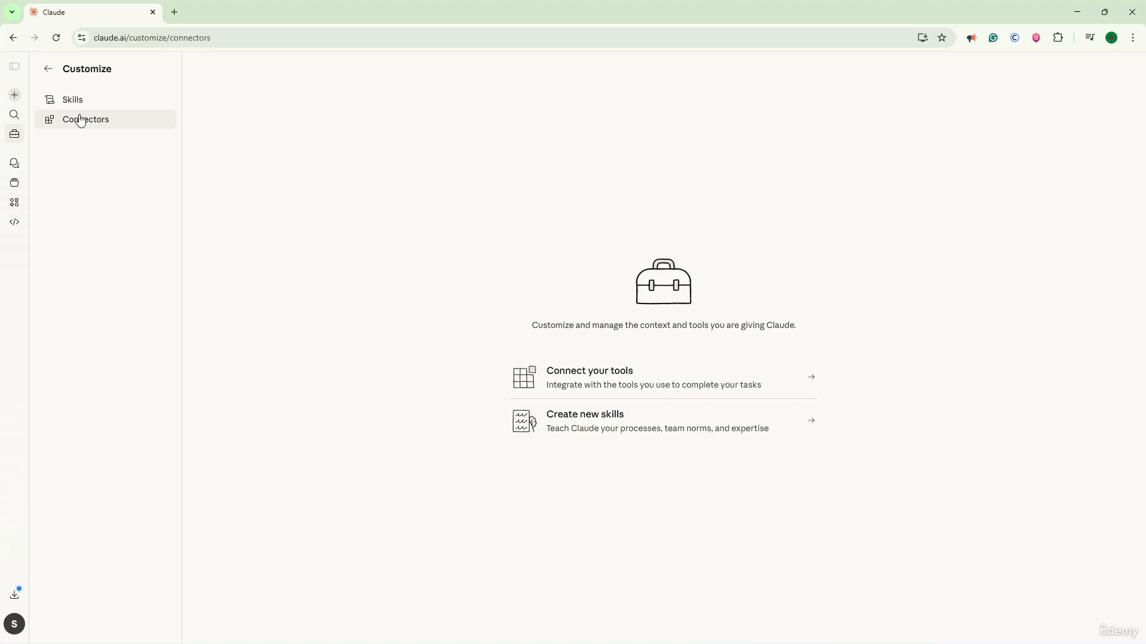
left_click(277, 141)
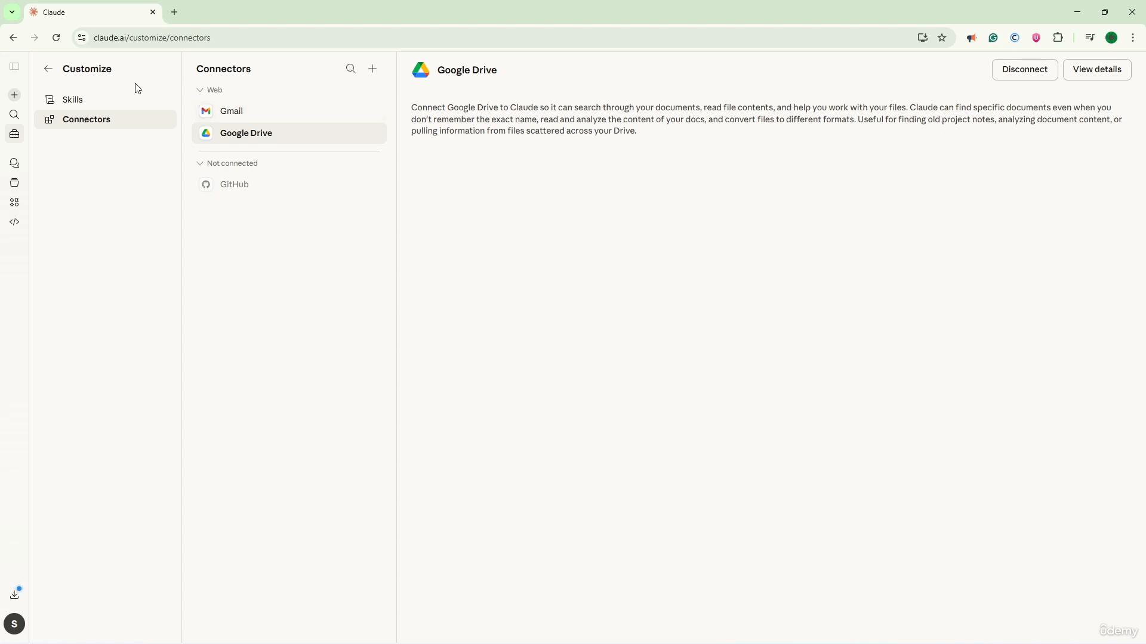
Start a new chat and send the prompt "can u find the lat file in my google drive?".
left_click(18, 96)
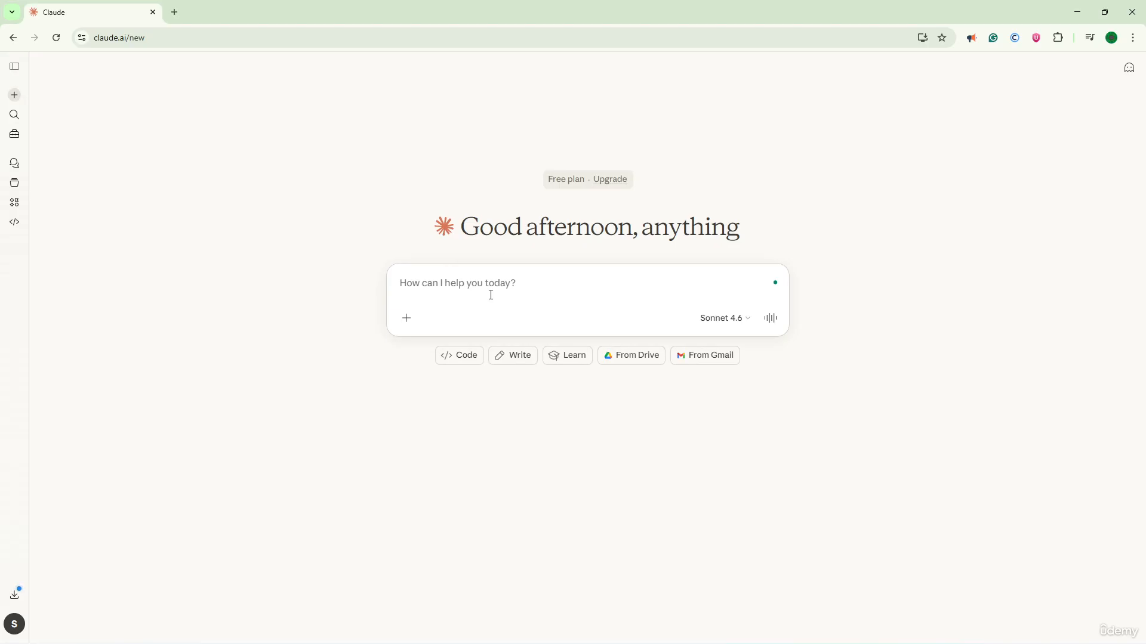
type("can")
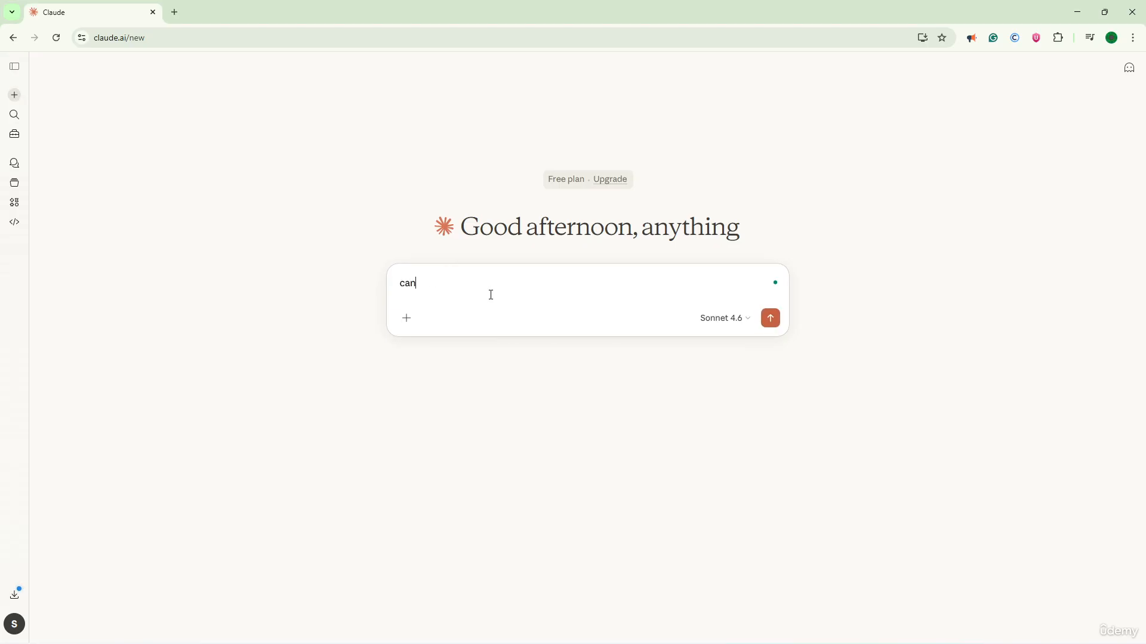
type(" u find the lat file in my google drive?")
key("Return")
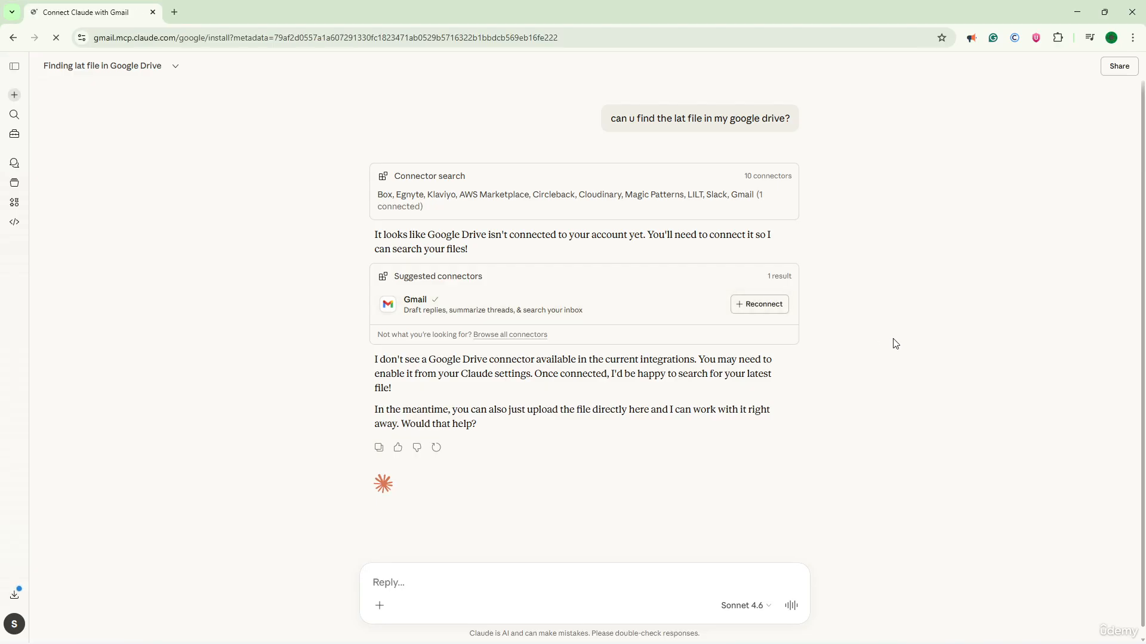
Send the follow-up message "its coneected now" in the chat and read back through the conversation.
left_click(583, 544)
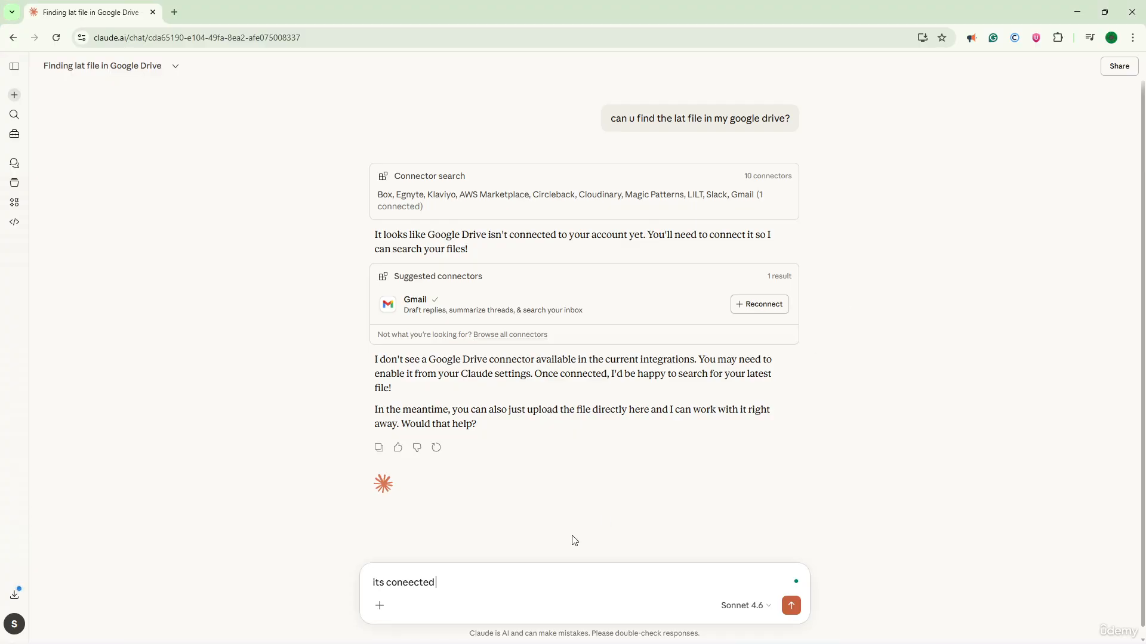
type("now]")
key("Return")
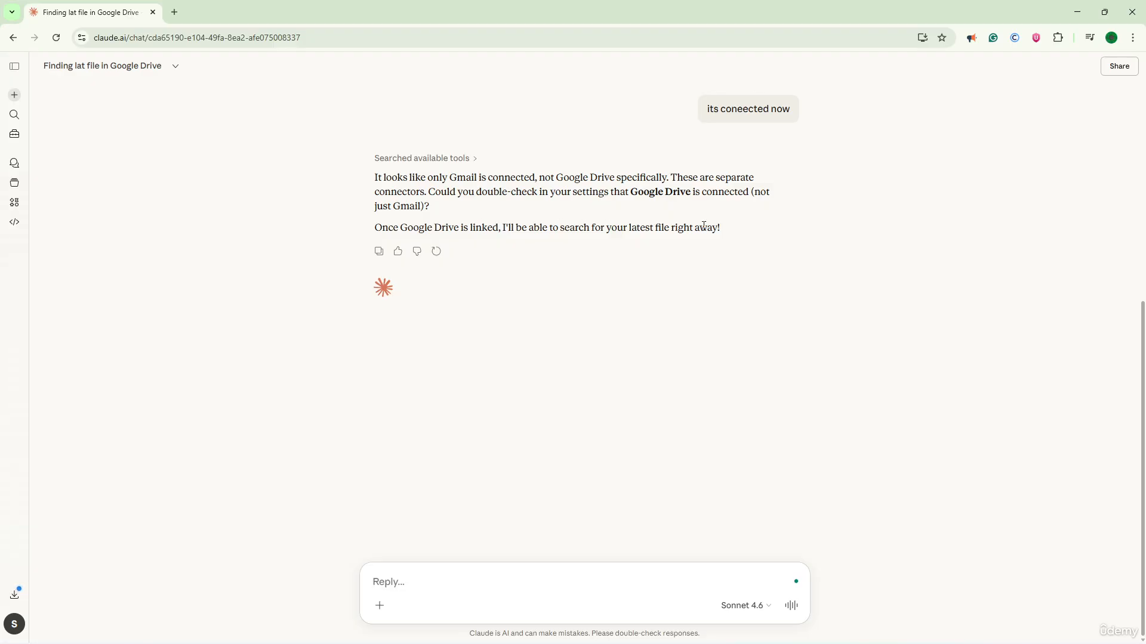
scroll(606, 340, "up", 4)
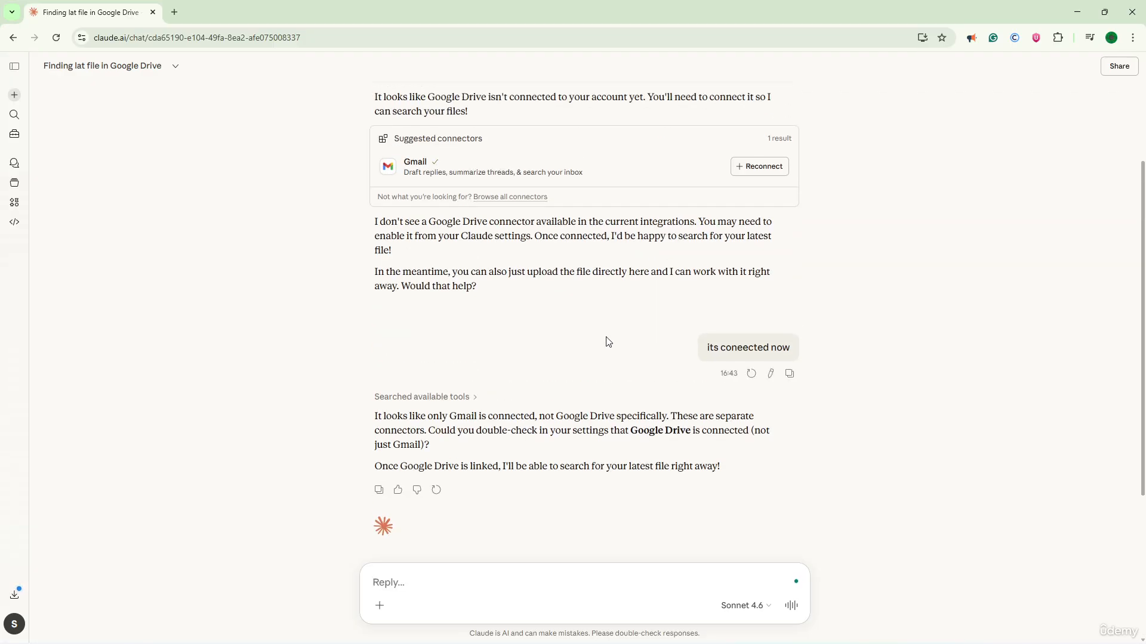
scroll(607, 340, "up", 2)
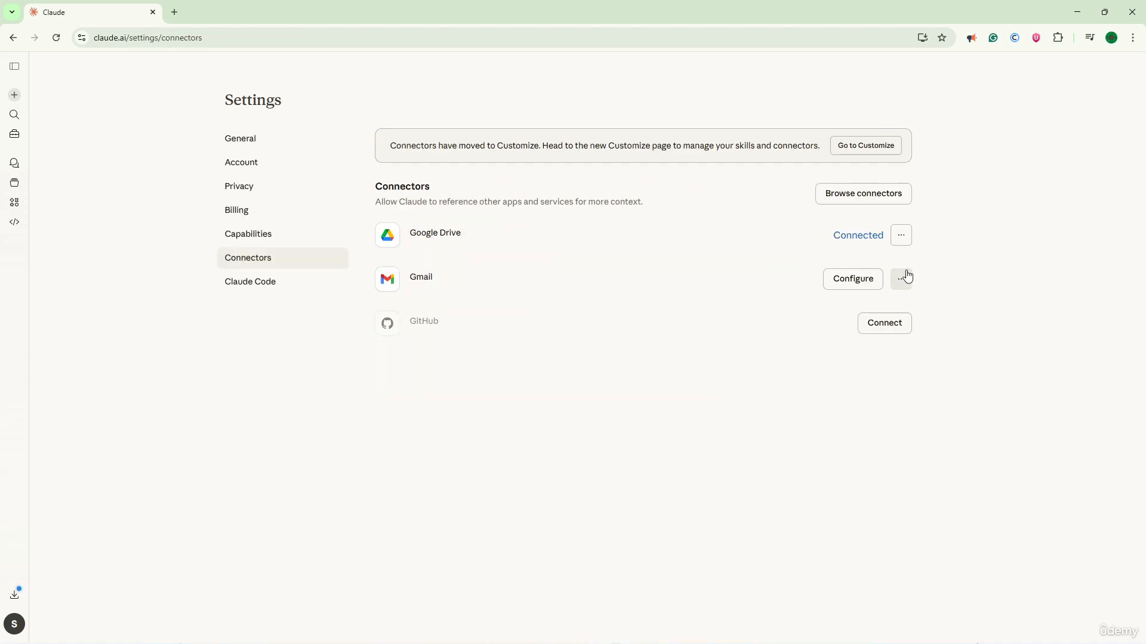
View the additional options of the Google Drive connector in the connectors settings and close them.
left_click(901, 239)
left_click(951, 238)
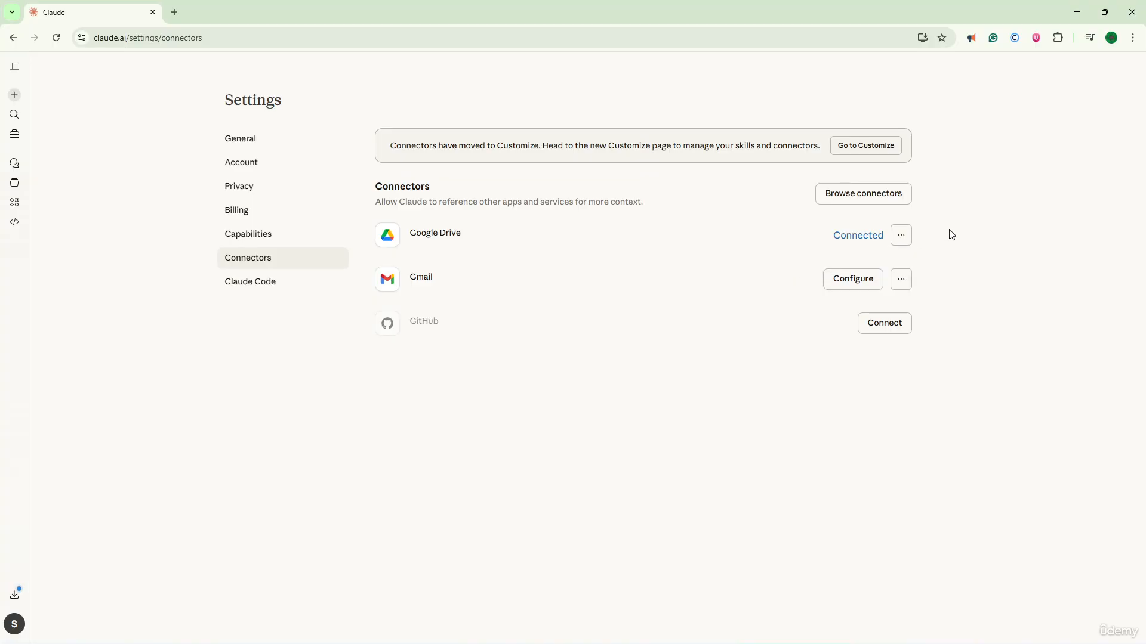